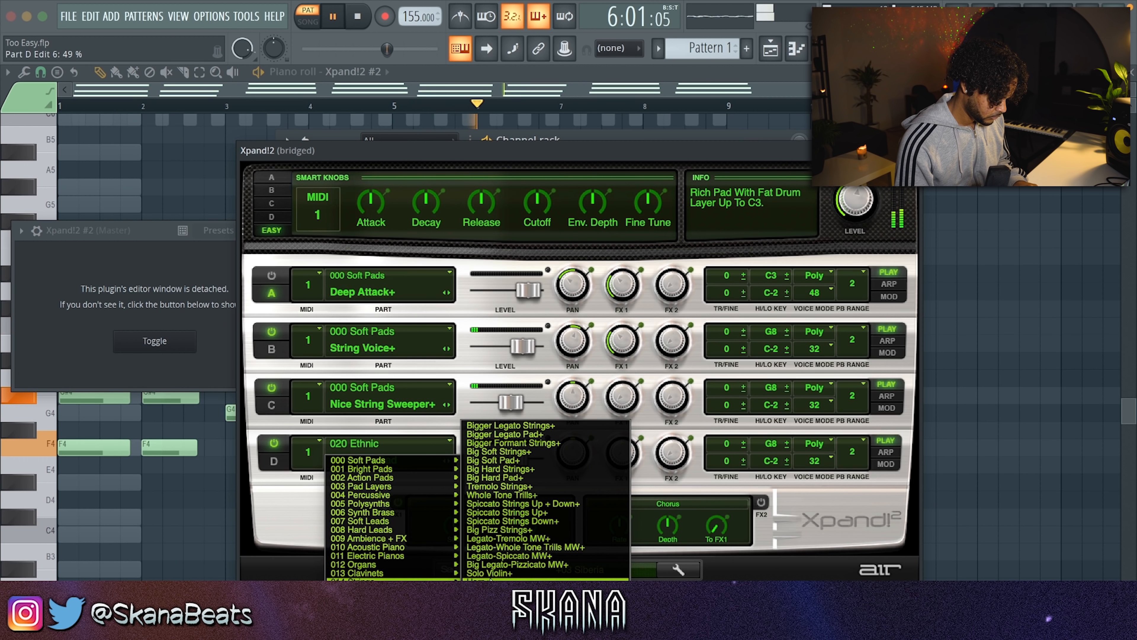
# Load the Solo Violin+ patch from 014 Strings into part D and balance its level against the other parts.
pyautogui.click(492, 573)
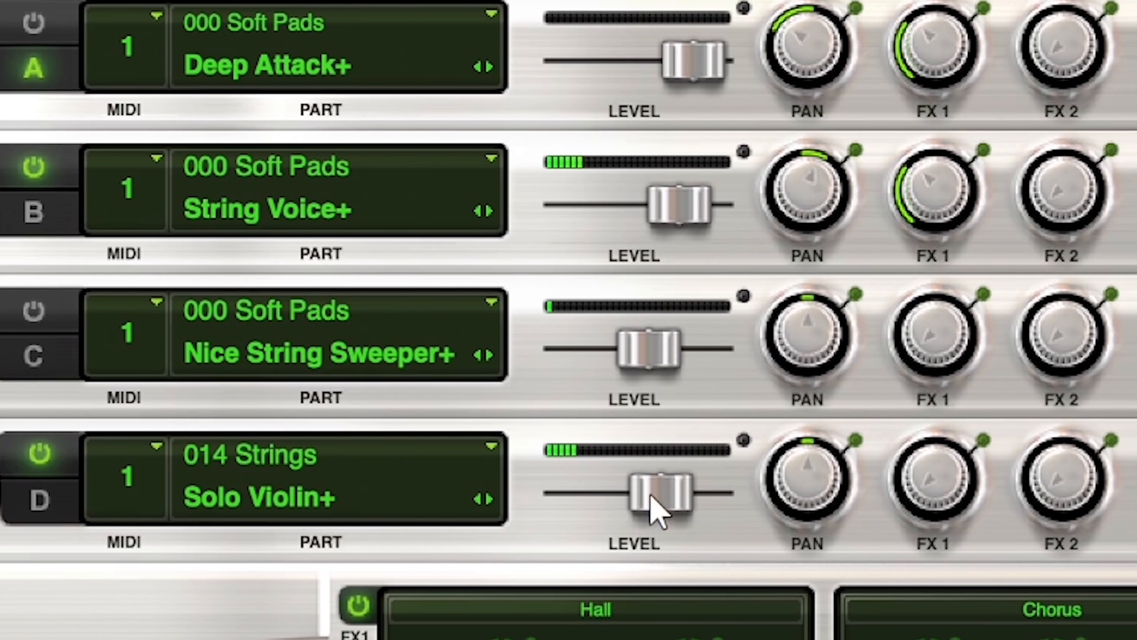
pyautogui.moveTo(514, 459); pyautogui.dragTo(548, 463)
pyautogui.moveTo(738, 524); pyautogui.dragTo(638, 523)
pyautogui.click(47, 365)
pyautogui.moveTo(651, 413); pyautogui.dragTo(638, 409)
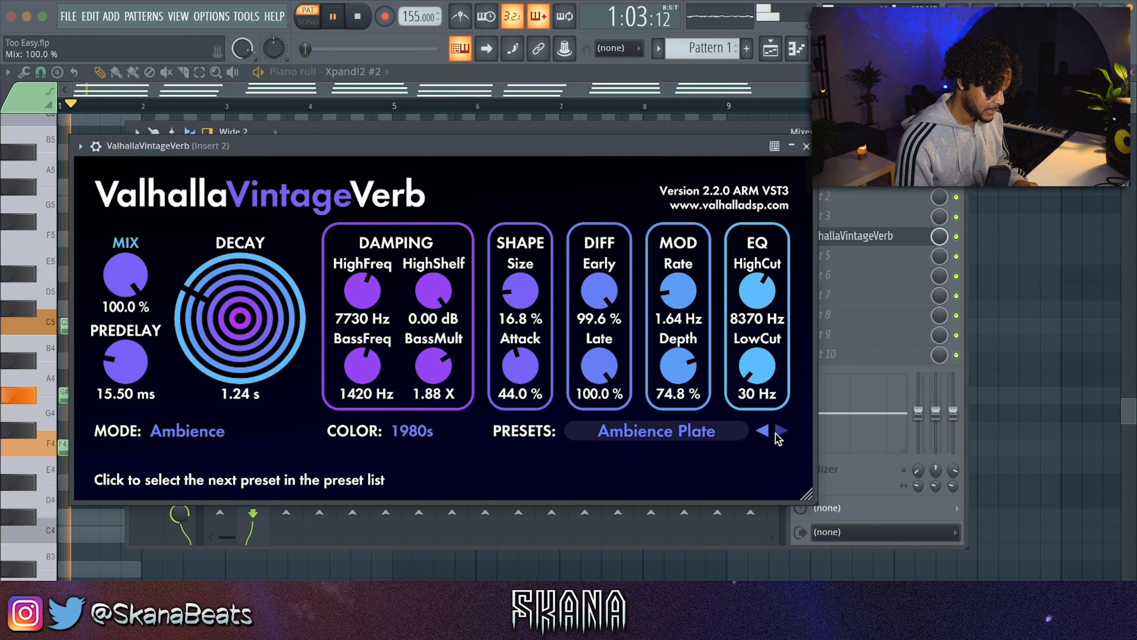
# Set the Ambience Plate reverb's mix on Insert 2 to about 69% and close the reverb.
pyautogui.moveTo(122, 274); pyautogui.dragTo(123, 339)
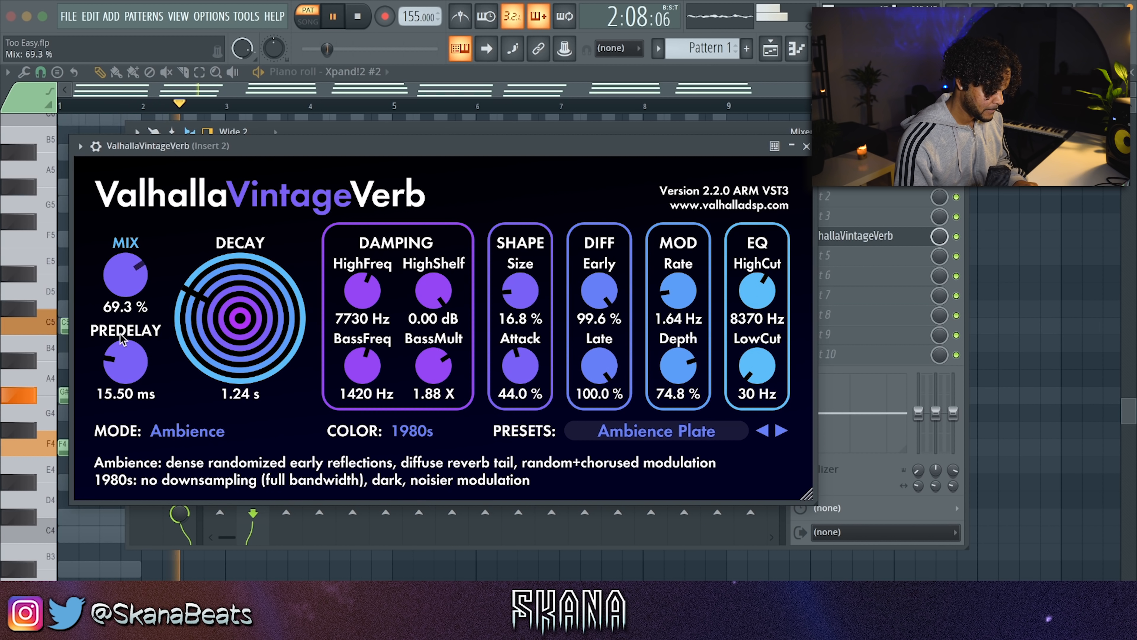
pyautogui.click(805, 146)
# Add Fruity parametric EQ 2 in slot 5 of Insert 2, using its next preset with the lowest band moved up in frequency.
pyautogui.click(824, 256)
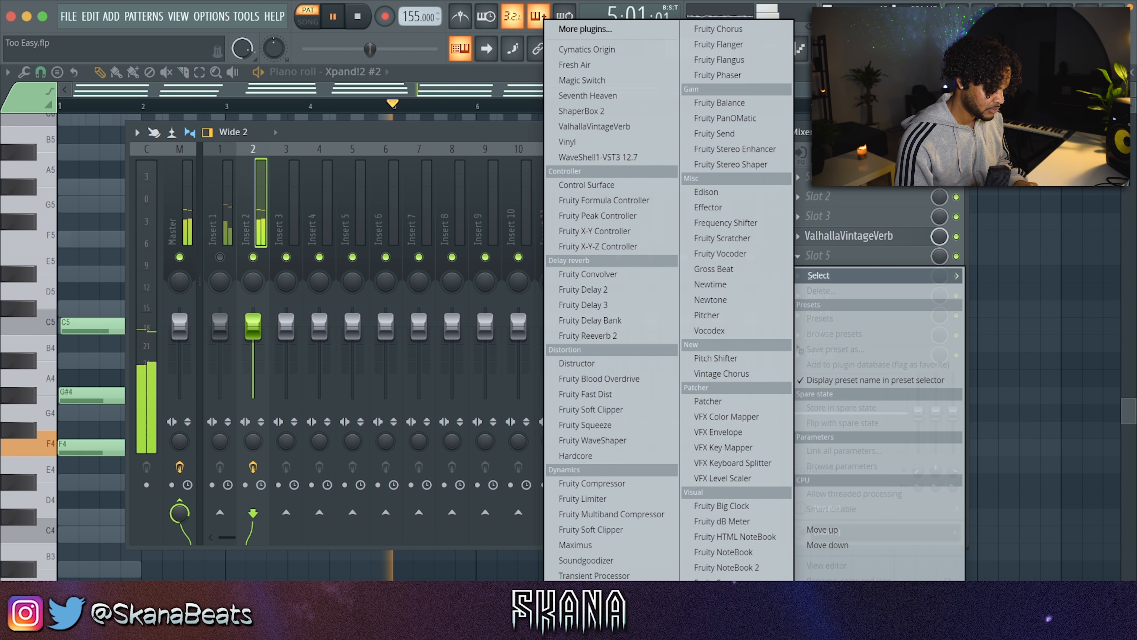
pyautogui.click(591, 636)
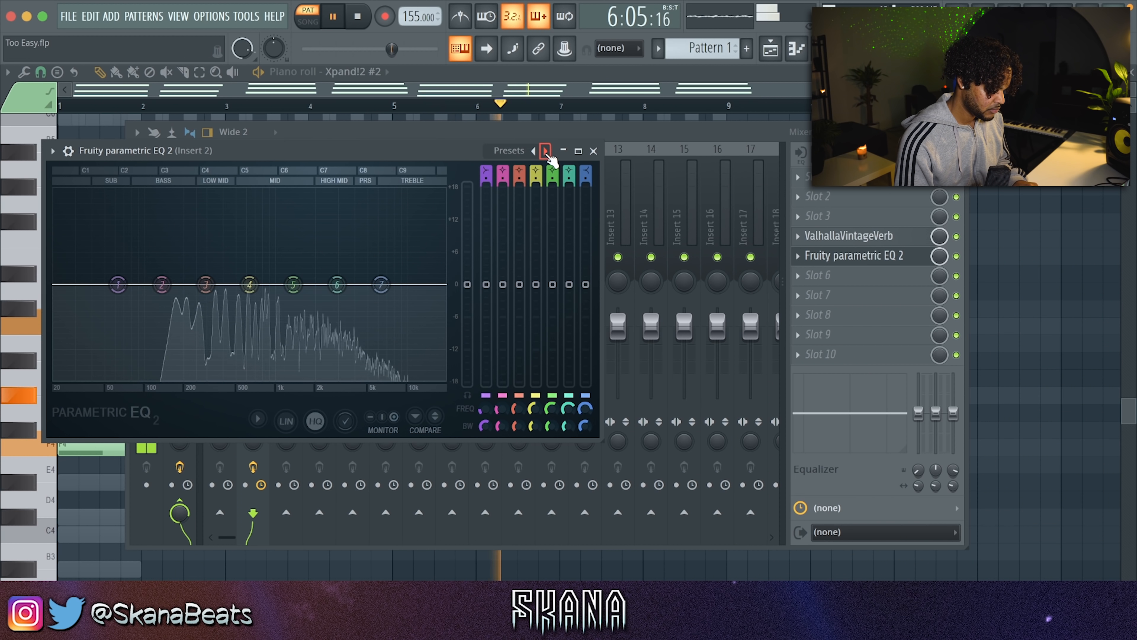
pyautogui.click(545, 151)
pyautogui.moveTo(98, 284); pyautogui.dragTo(158, 284)
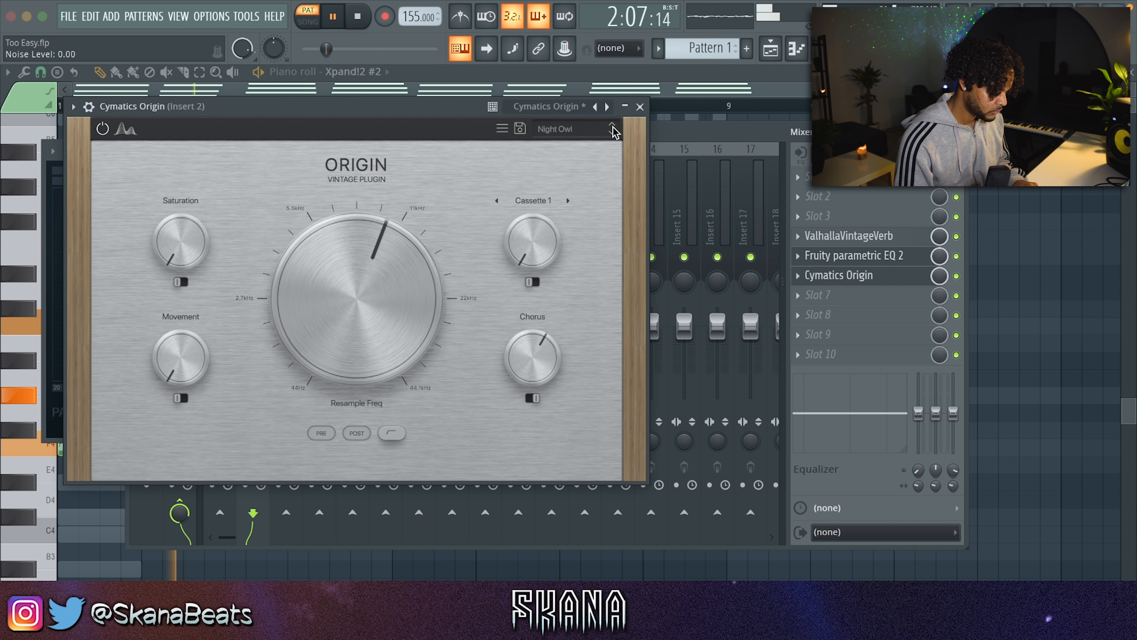
# Load the Next Door preset in Cymatics Origin on Insert 2 and close the plugin.
pyautogui.click(613, 129)
pyautogui.click(613, 130)
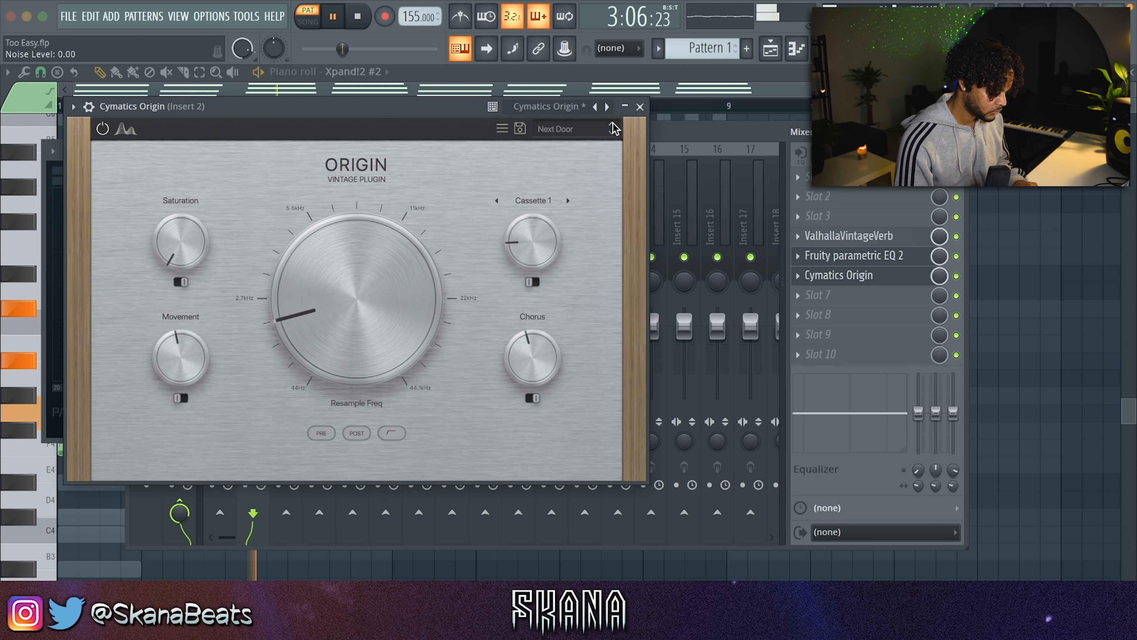
pyautogui.click(640, 107)
# Play the pattern back and review the Cymatics Origin settings on Insert 2.
pyautogui.press('F9')
pyautogui.press('space')
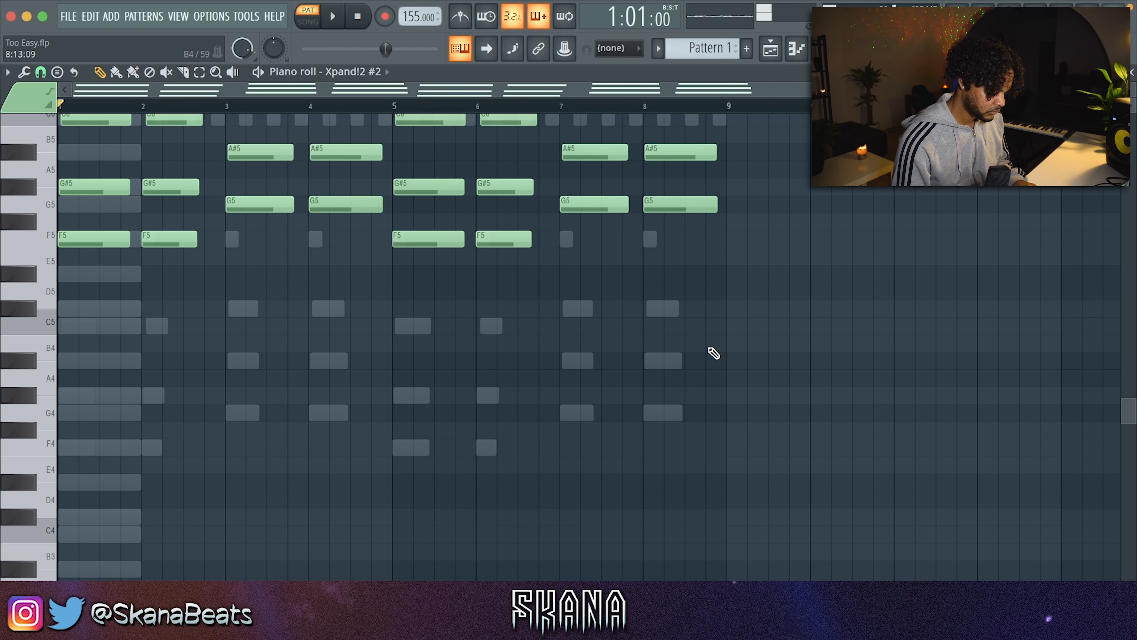
pyautogui.press('F9')
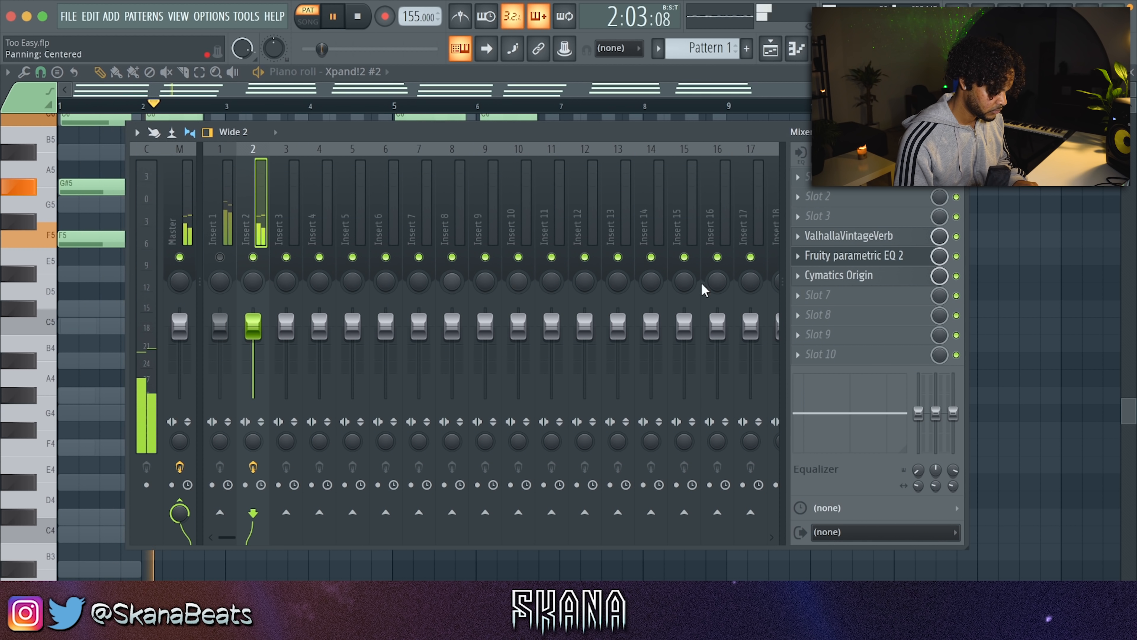
pyautogui.click(854, 276)
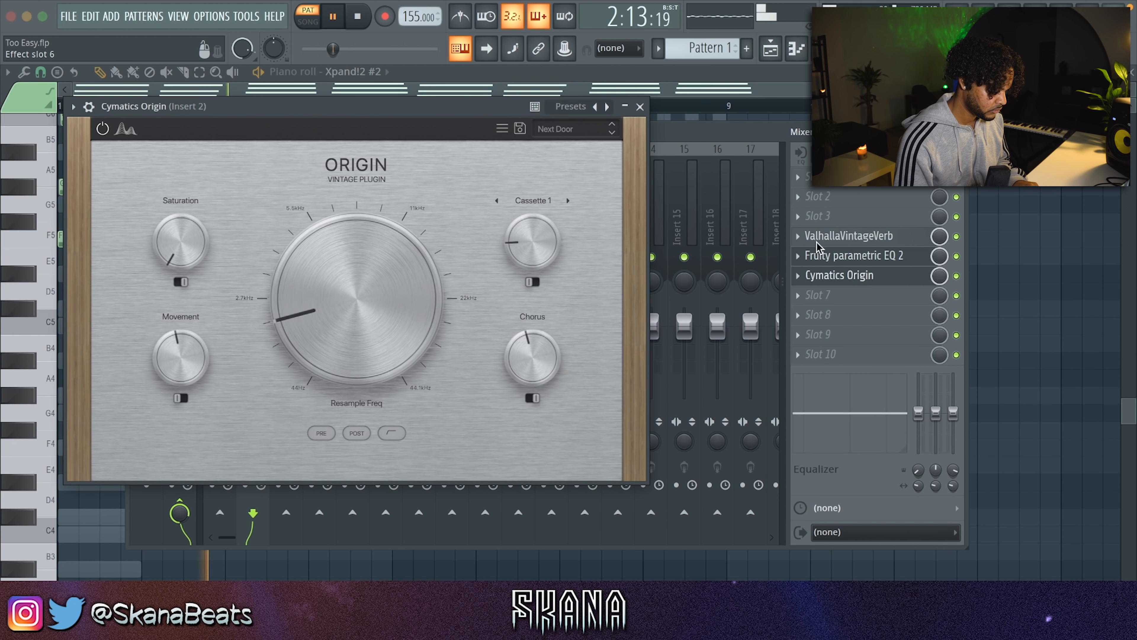
pyautogui.click(641, 107)
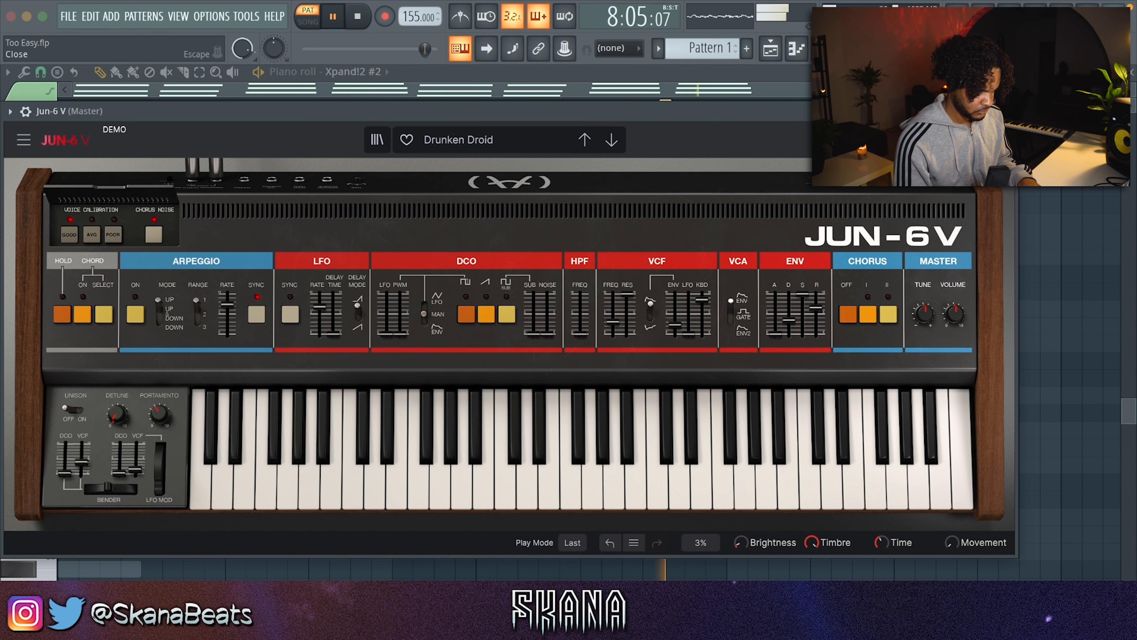
# Repeat the Jun-6 V channel's F4 note from bar 1 at bar 5 and bring up the mixer.
pyautogui.click(1008, 111)
pyautogui.rightClick(457, 247)
pyautogui.click(342, 253)
pyautogui.moveTo(319, 249); pyautogui.dragTo(319, 260)
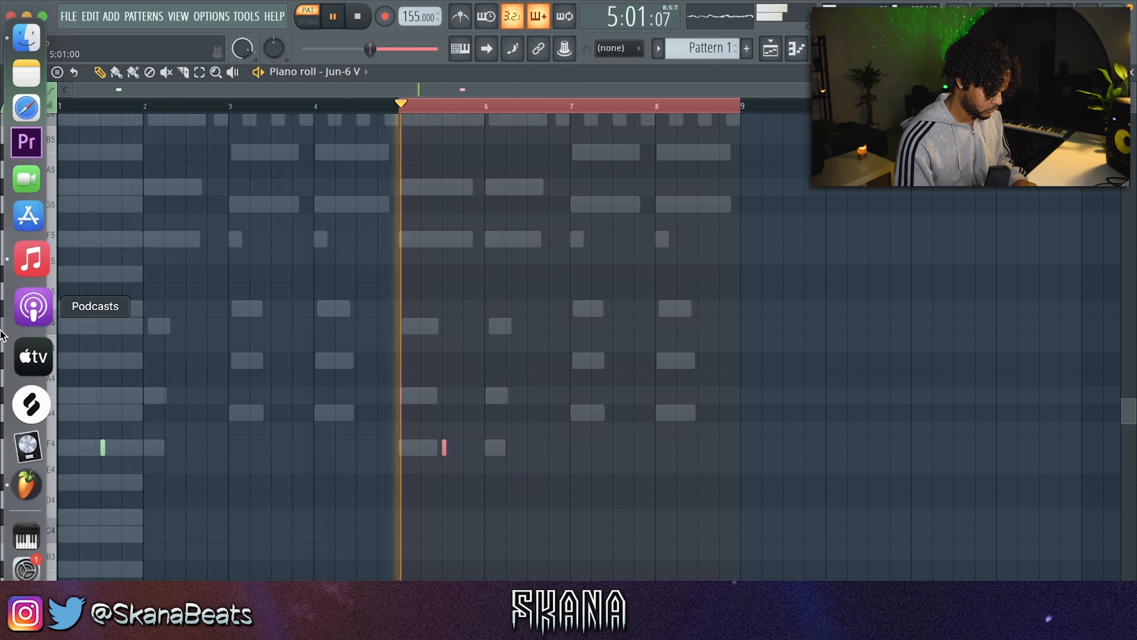
pyautogui.click(770, 48)
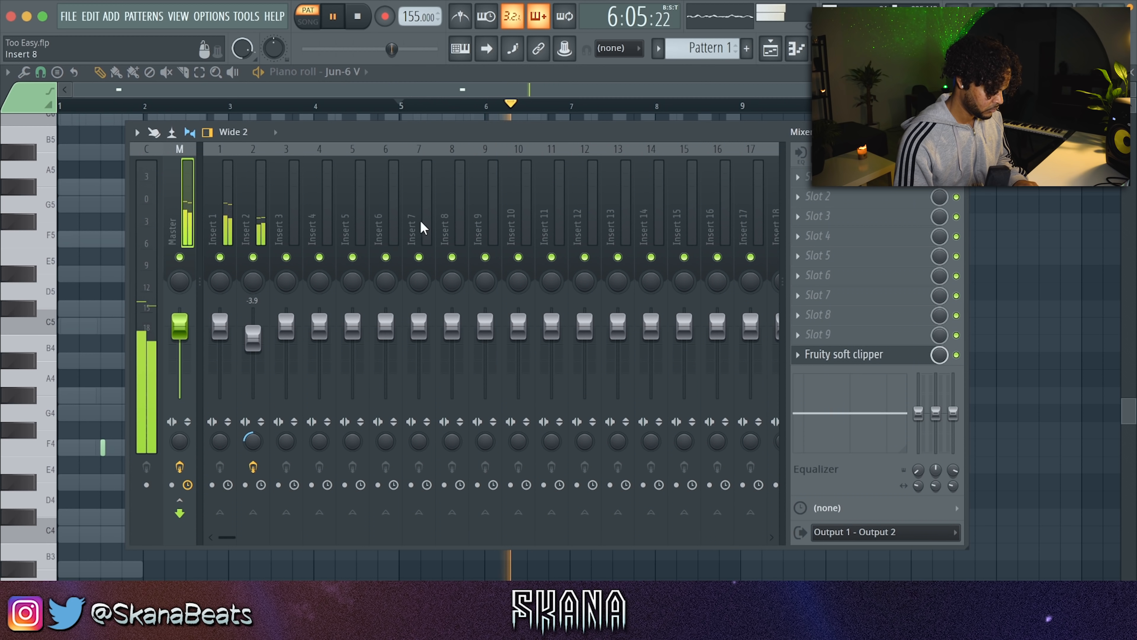
pyautogui.click(798, 56)
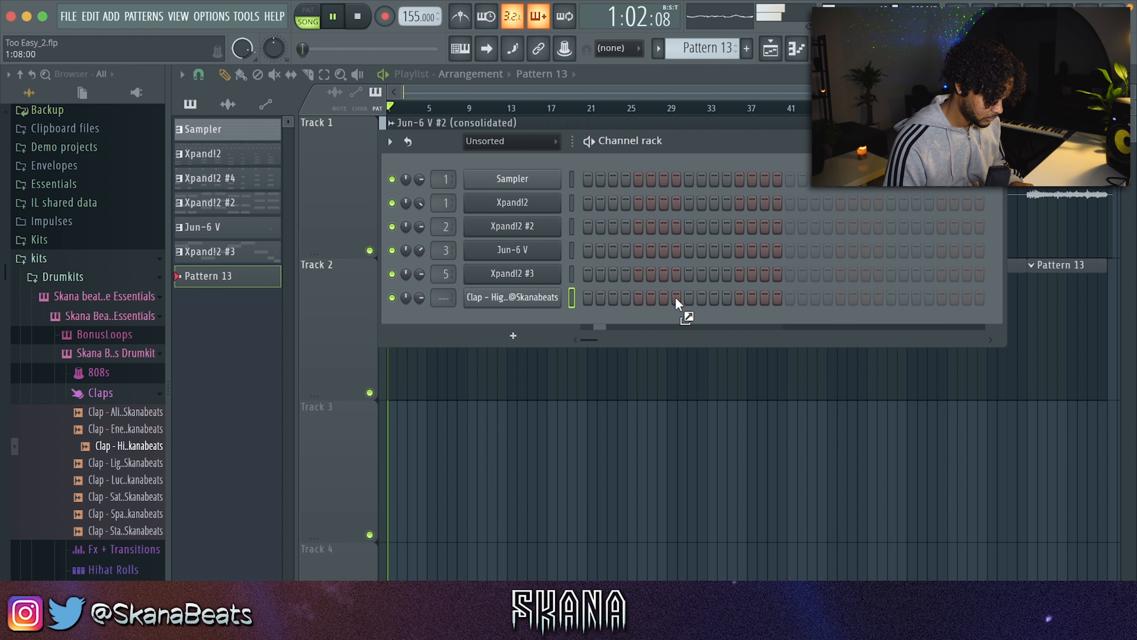
# Repeat the single-bar Clap - High hit across all eight bars in its piano roll.
pyautogui.rightClick(537, 296)
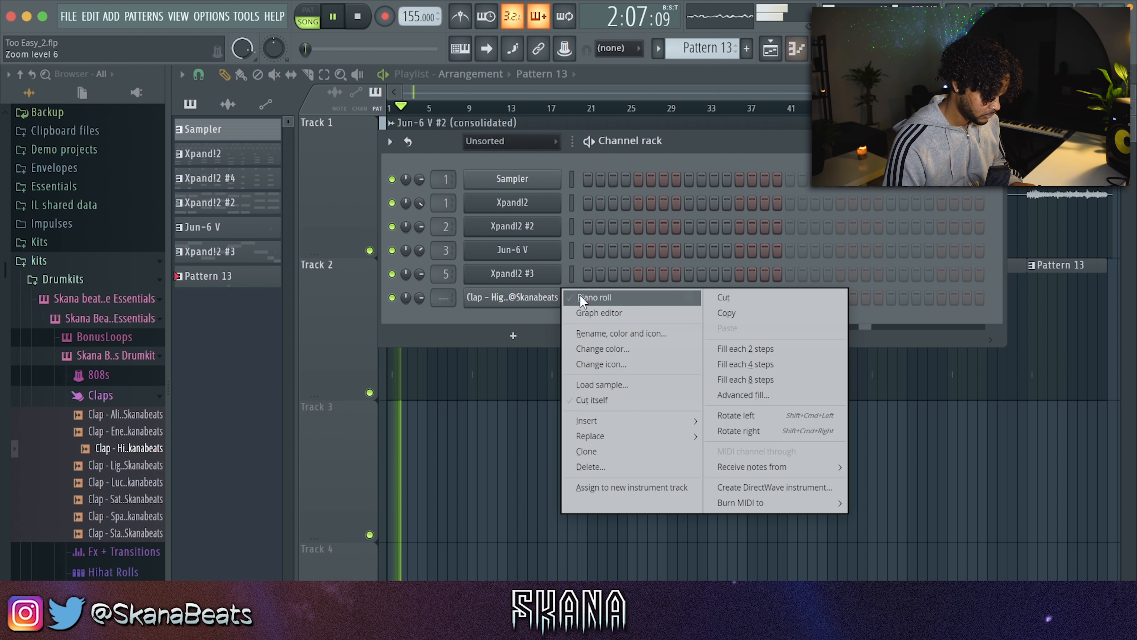
pyautogui.click(582, 299)
pyautogui.hotkey('ctrl', 'a')
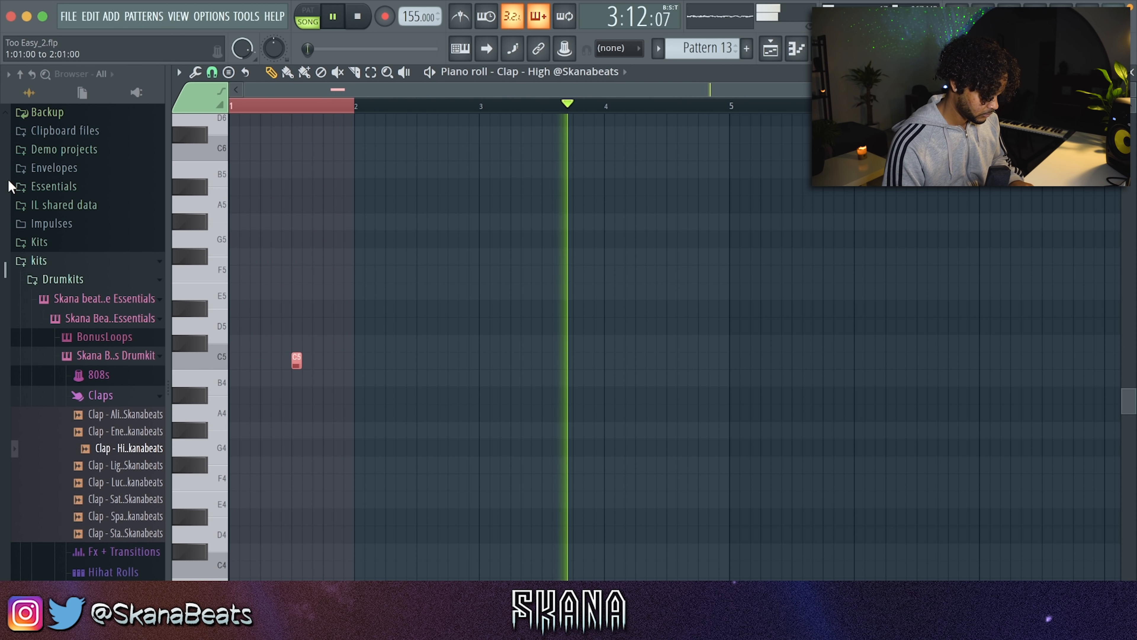
pyautogui.hotkey('ctrl', 'b')
pyautogui.hotkey('ctrl', 'b')
pyautogui.hotkey('ctrl', 'b')
pyautogui.hotkey('ctrl', 'b')
pyautogui.hotkey('ctrl', 'b')
pyautogui.hotkey('ctrl', 'b')
pyautogui.hotkey('ctrl', 'b')
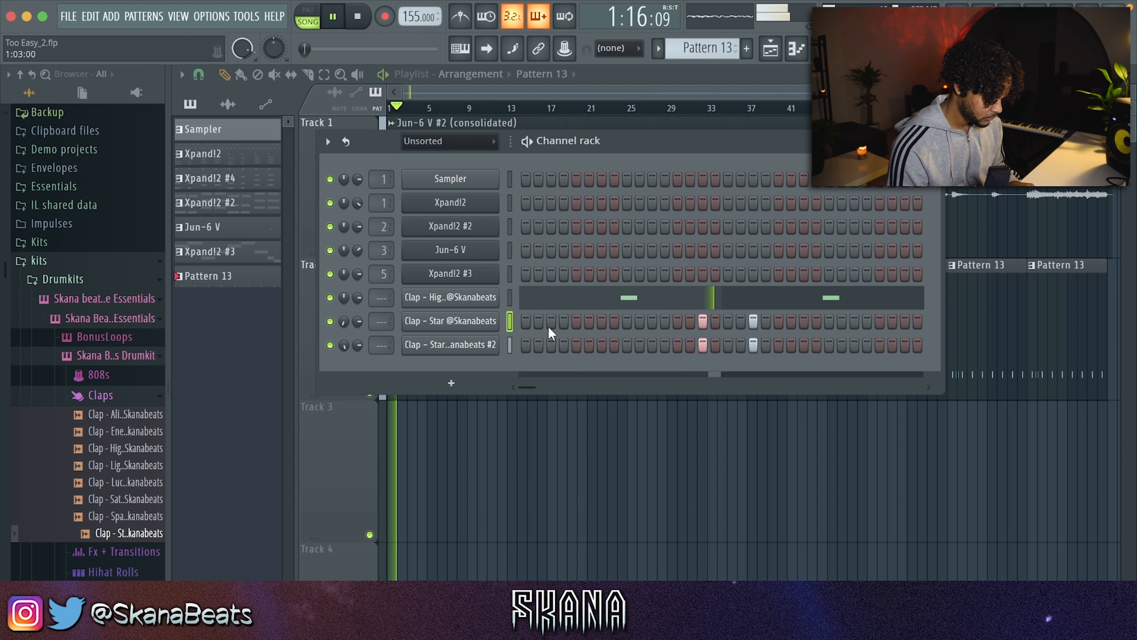
# Duplicate the first four bars of the Clap - Star channel into bars 5 to 8 in its piano roll.
pyautogui.rightClick(493, 322)
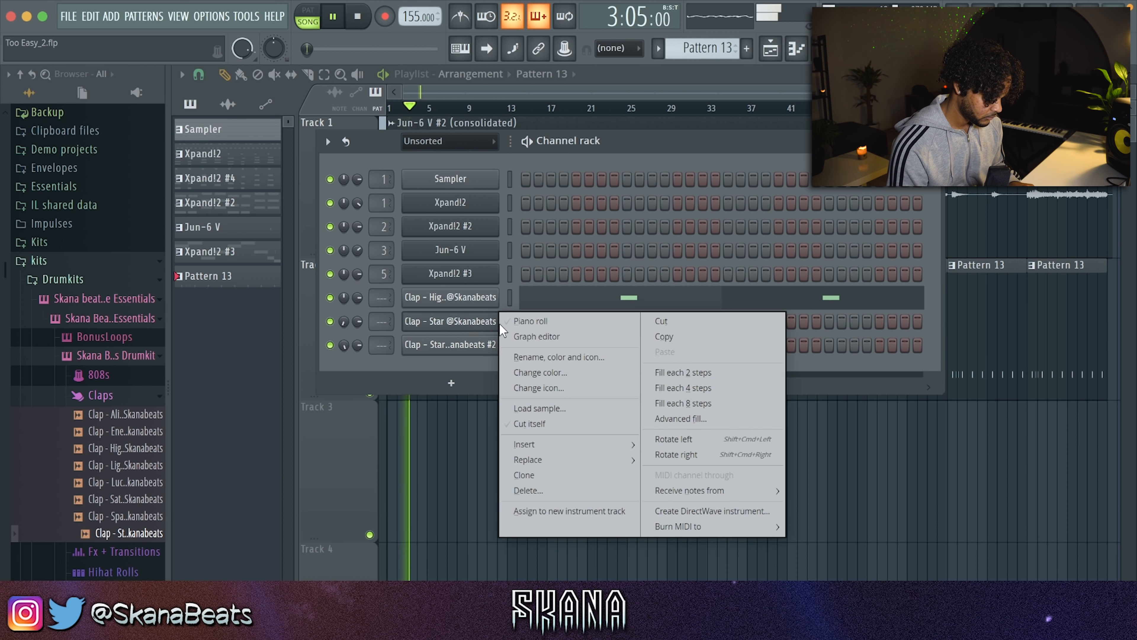
pyautogui.click(522, 324)
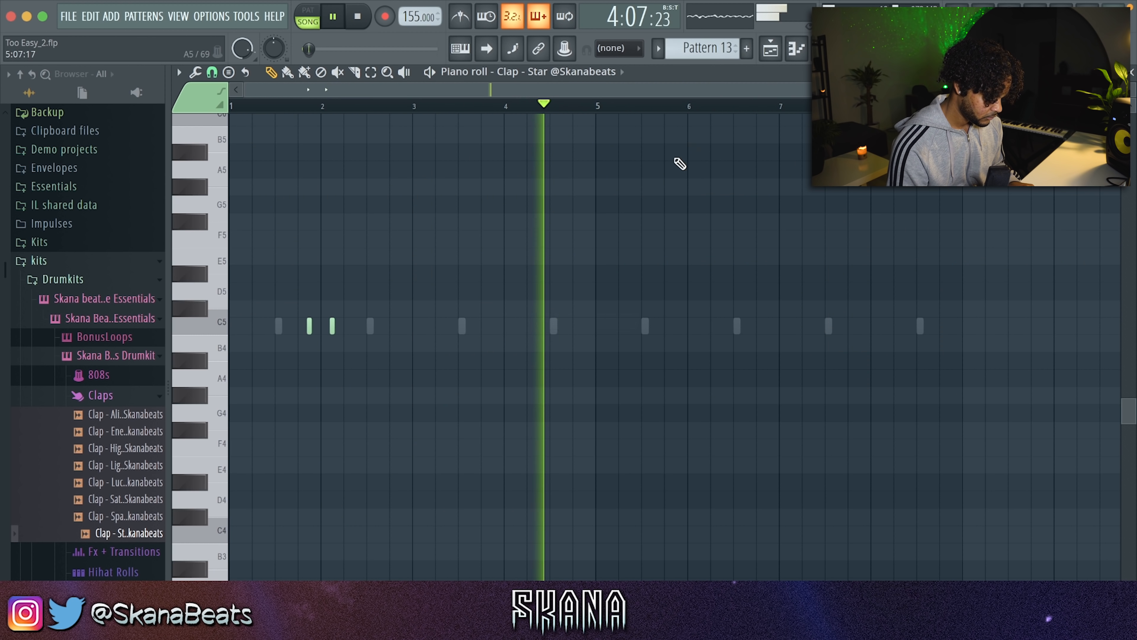
pyautogui.moveTo(582, 106); pyautogui.dragTo(1, 271)
pyautogui.press('super+b')
pyautogui.press('super+d')
# Switch the piano roll to the second Clap - Star channel and duplicate its first four bars into bars 5 to 8.
pyautogui.click(619, 71)
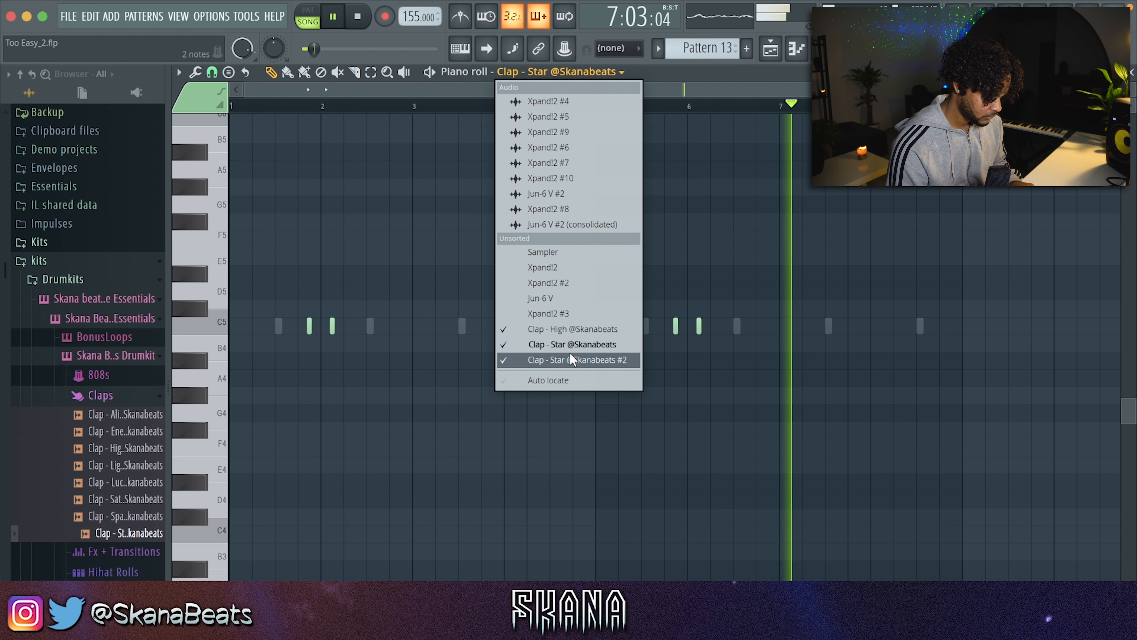
pyautogui.click(577, 361)
pyautogui.moveTo(599, 107); pyautogui.dragTo(2, 269)
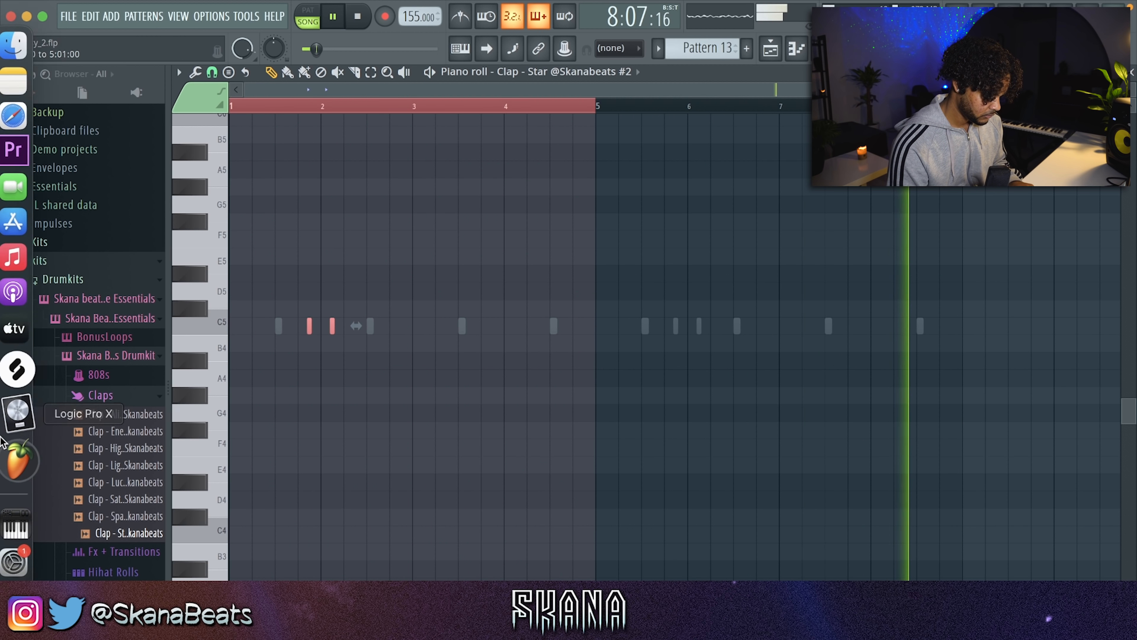
pyautogui.press('super+b')
pyautogui.press('super+d')
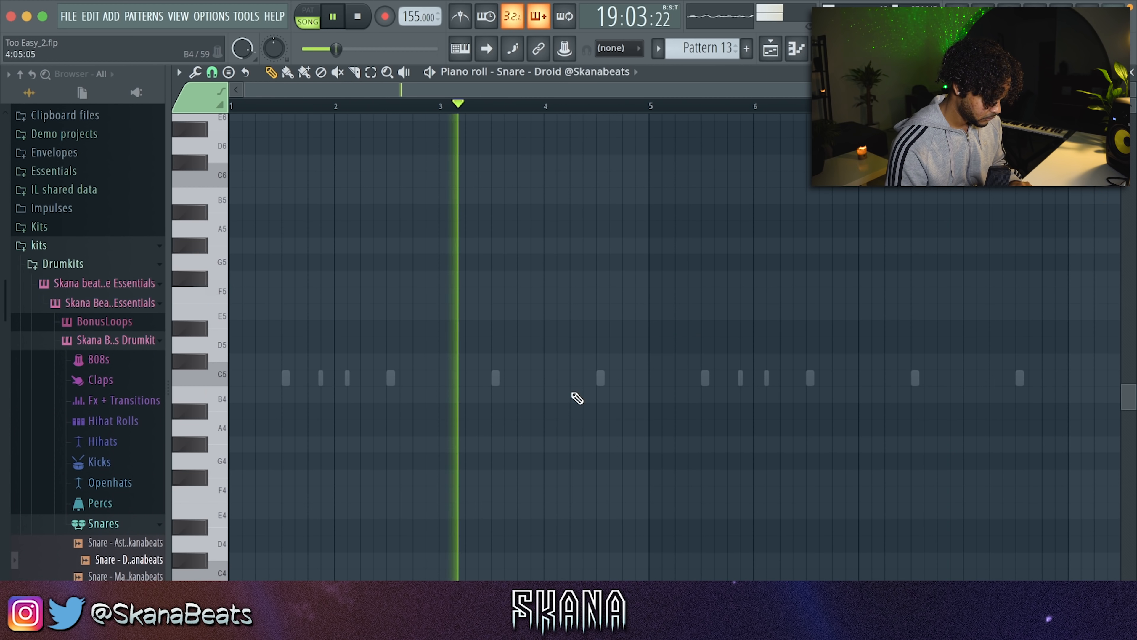
# Place two short C5 Snare - Droid hits, one just before bar 4 and one just after its start.
pyautogui.scroll(2, 577, 398)
pyautogui.click(525, 379)
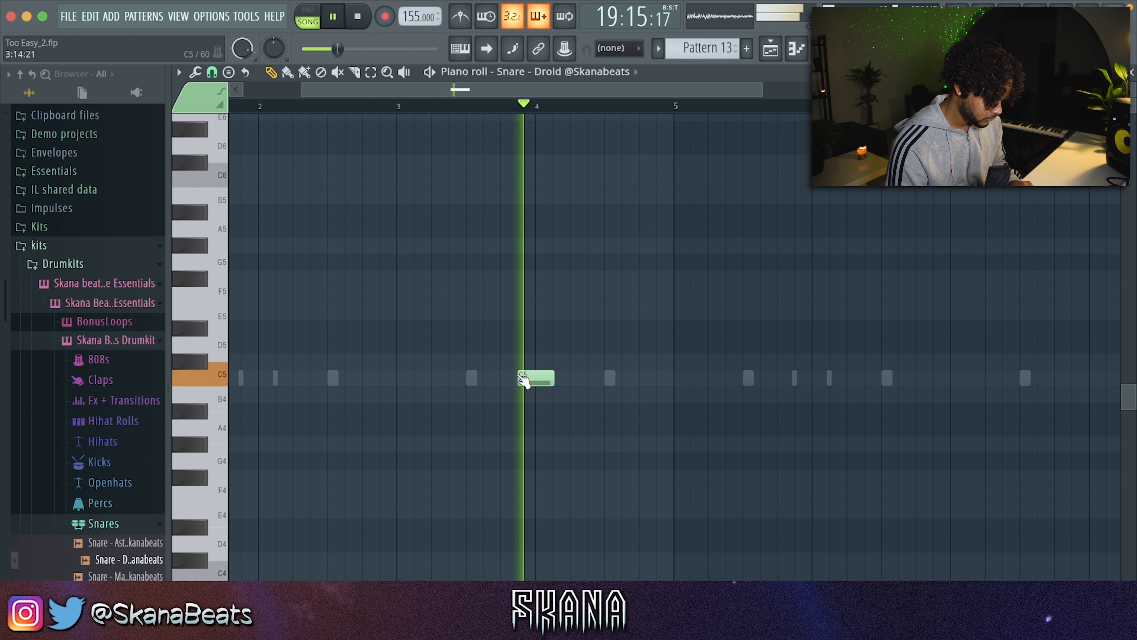
pyautogui.click(573, 360)
pyautogui.moveTo(561, 357); pyautogui.dragTo(551, 381)
pyautogui.hotkey('shift', 'd')
pyautogui.scroll(-2, 584, 150)
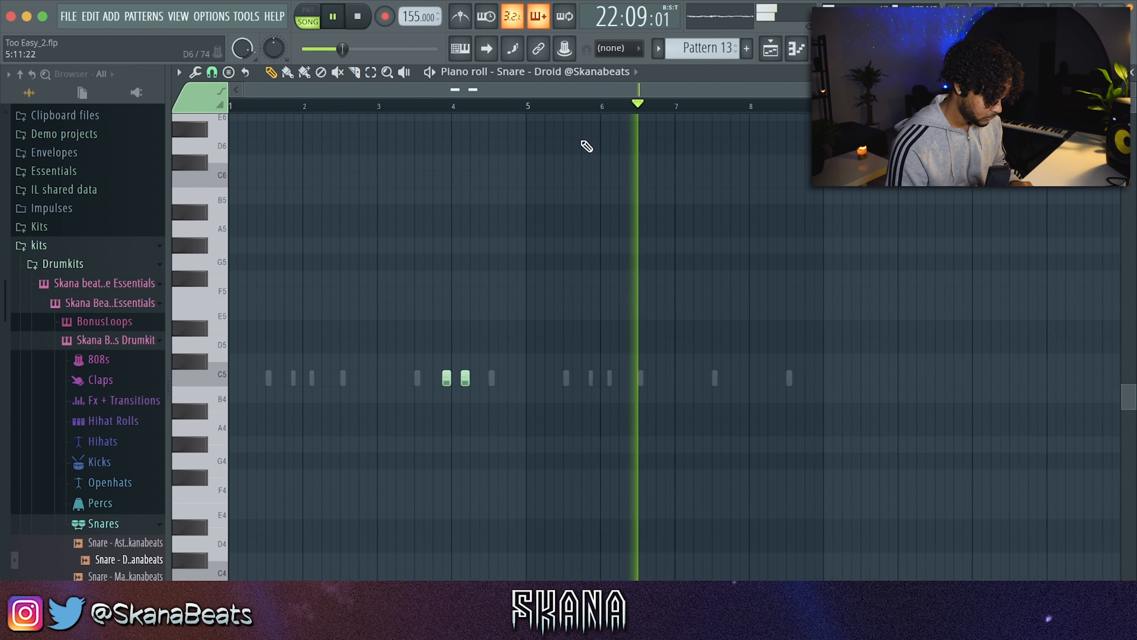
# Duplicate the four-bar Snare - Droid pattern into bars 5 to 8.
pyautogui.moveTo(526, 107); pyautogui.dragTo(1, 352)
pyautogui.hotkey('ctrl', 'b')
pyautogui.hotkey('ctrl', 'd')
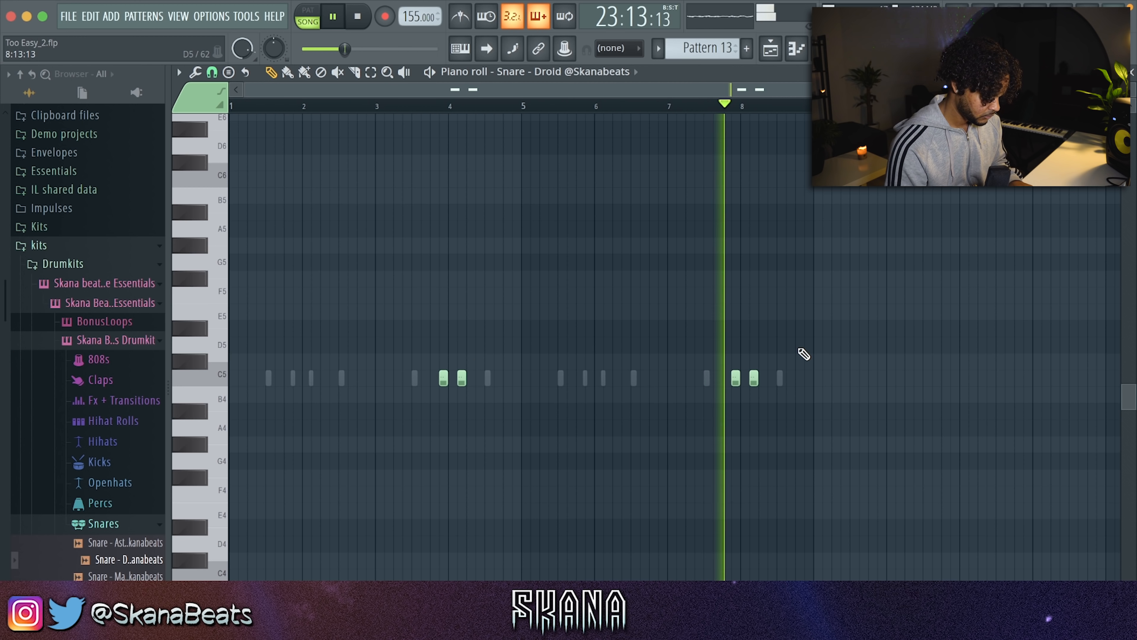
# Set the Snare - Droid channel's volume to 56% in the channel rack.
pyautogui.press('F6')
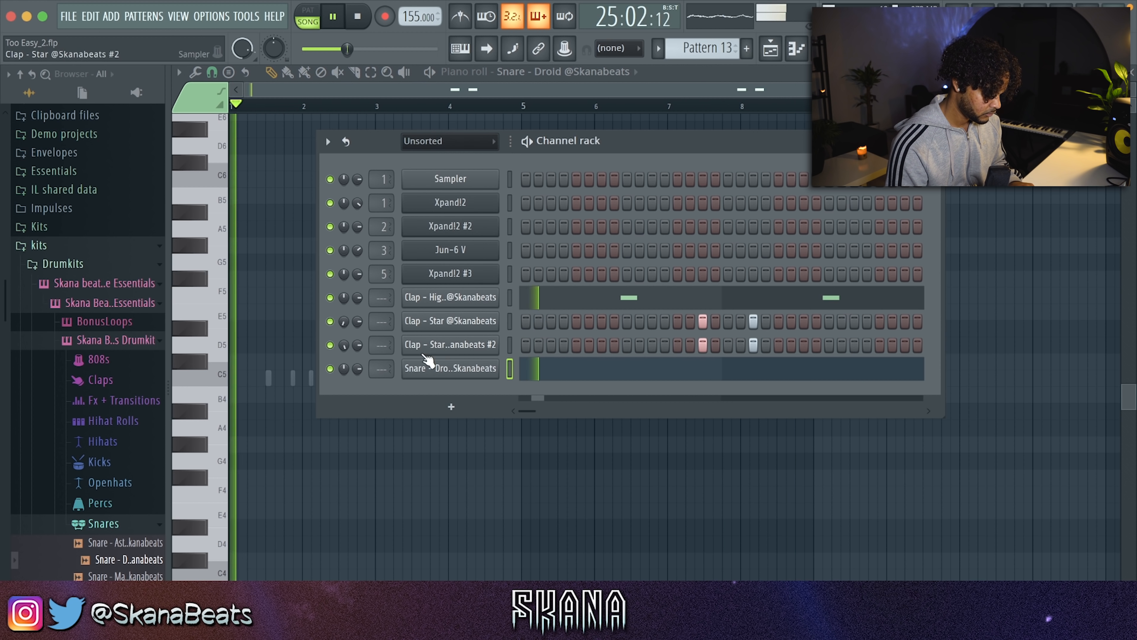
pyautogui.moveTo(358, 368)
pyautogui.mouseDown()
pyautogui.moveTo(358, 379)
pyautogui.moveTo(344, 359)
pyautogui.mouseUp()
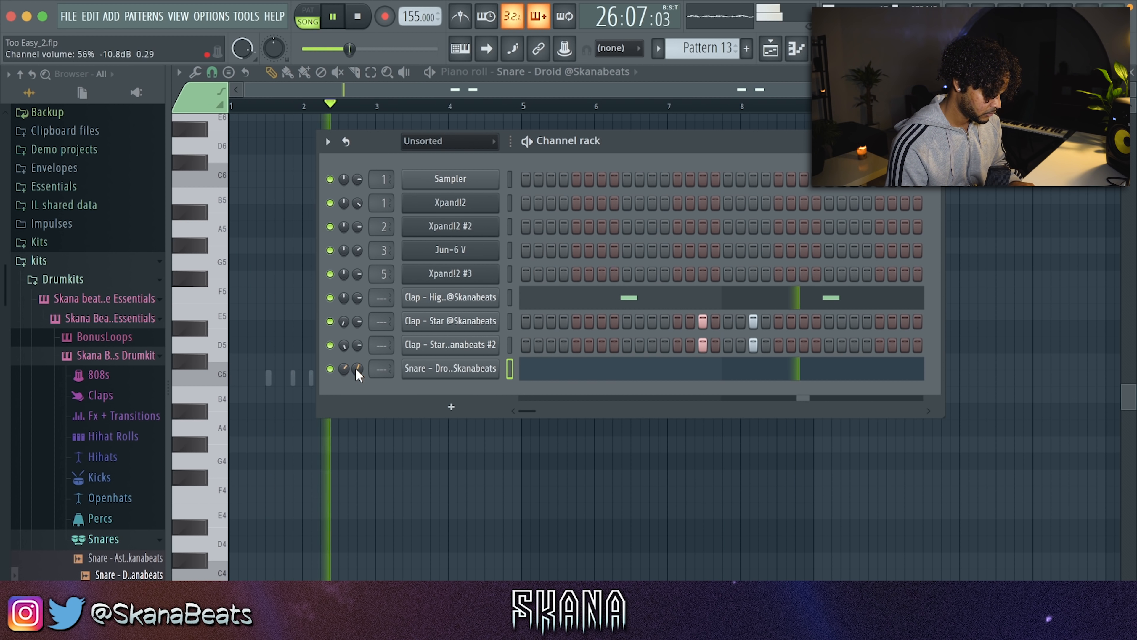
# Open the Hihats samples and add C5 Hihat - Subtle hits on the first and second beats of bar 2.
pyautogui.scroll(-1, 123, 442)
pyautogui.click(116, 433)
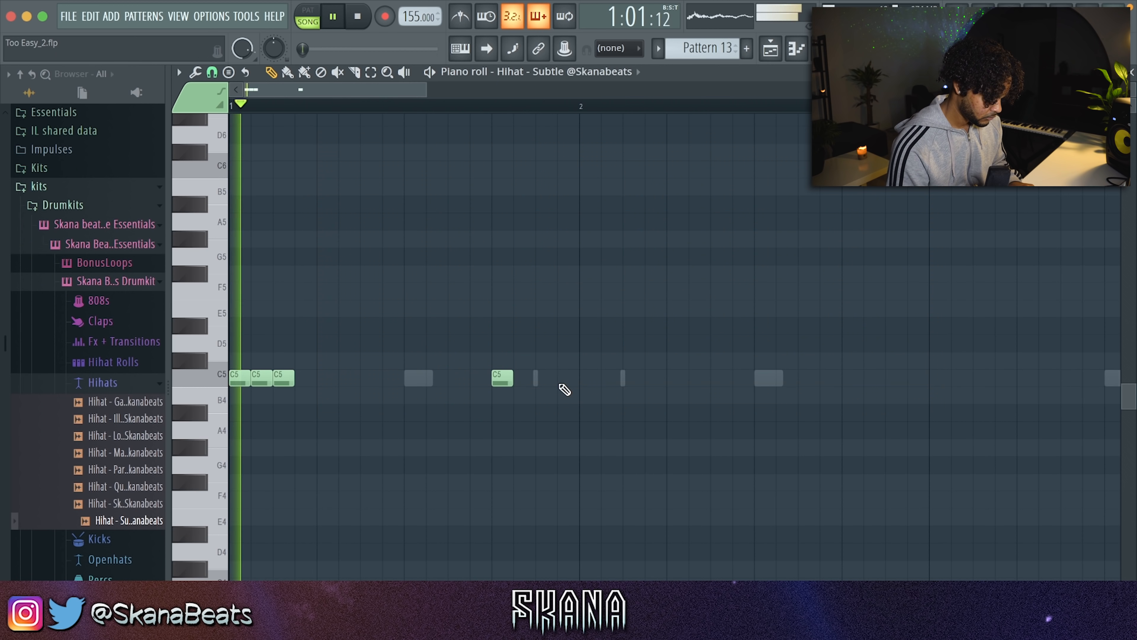
pyautogui.click(565, 379)
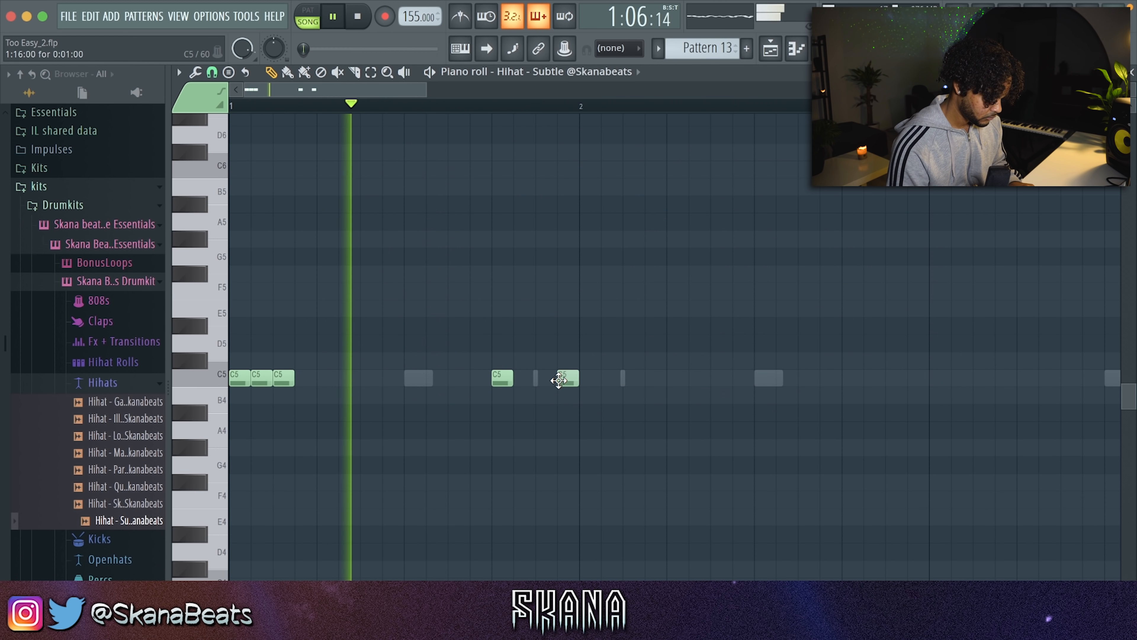
pyautogui.moveTo(566, 376); pyautogui.dragTo(574, 374)
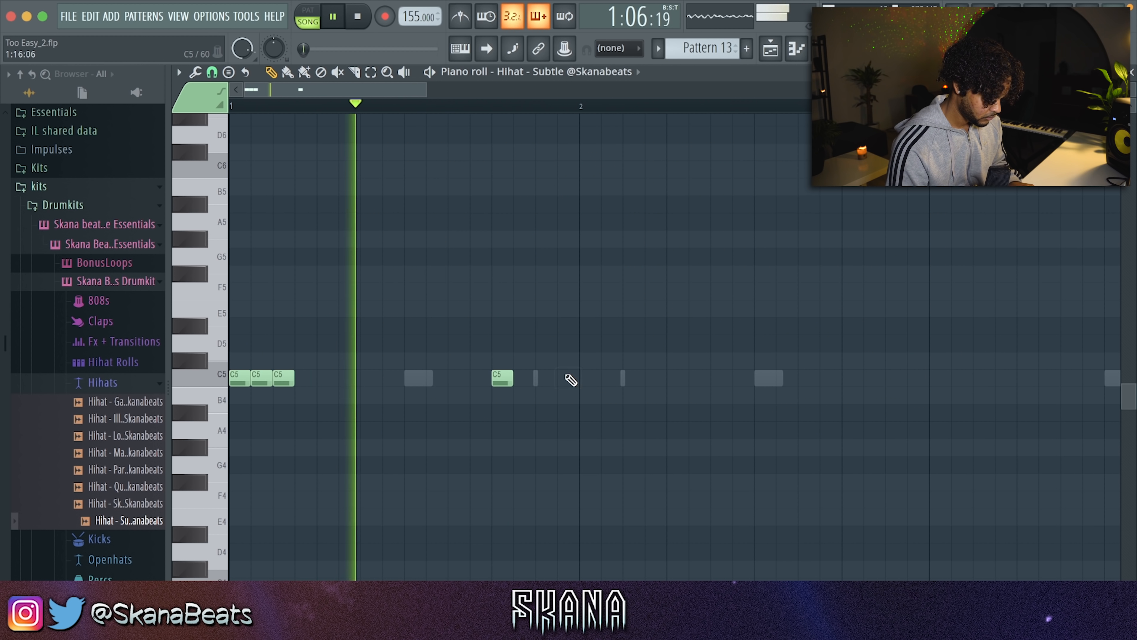
pyautogui.click(655, 377)
pyautogui.moveTo(655, 377)
pyautogui.mouseDown()
pyautogui.moveTo(627, 380)
pyautogui.moveTo(671, 381)
pyautogui.mouseUp()
pyautogui.scroll(-2, 655, 386)
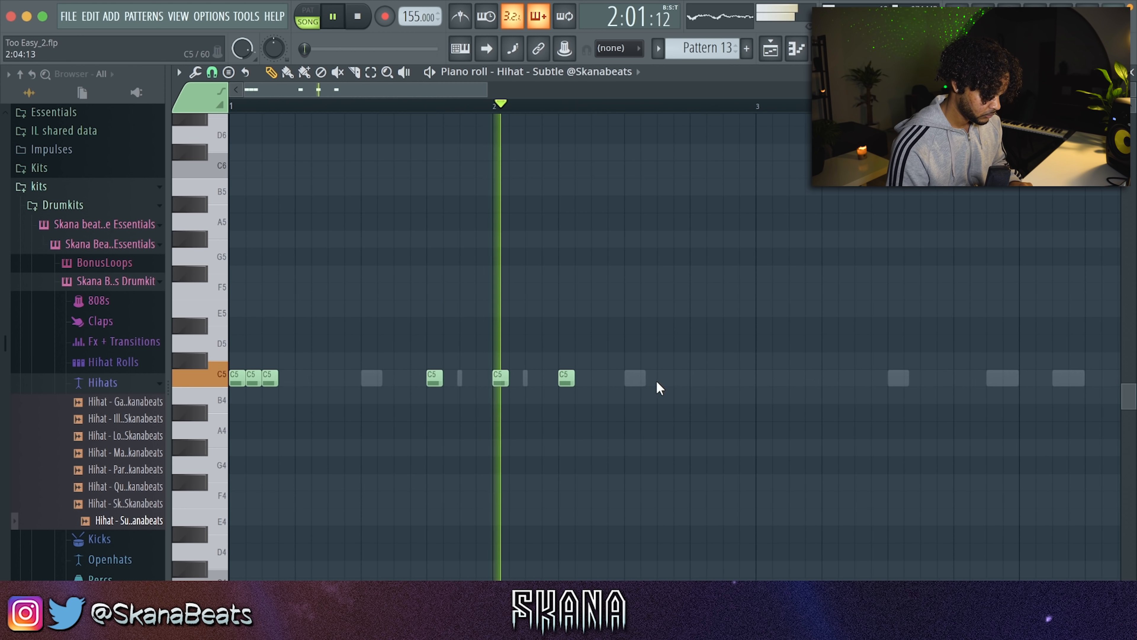
pyautogui.press('space')
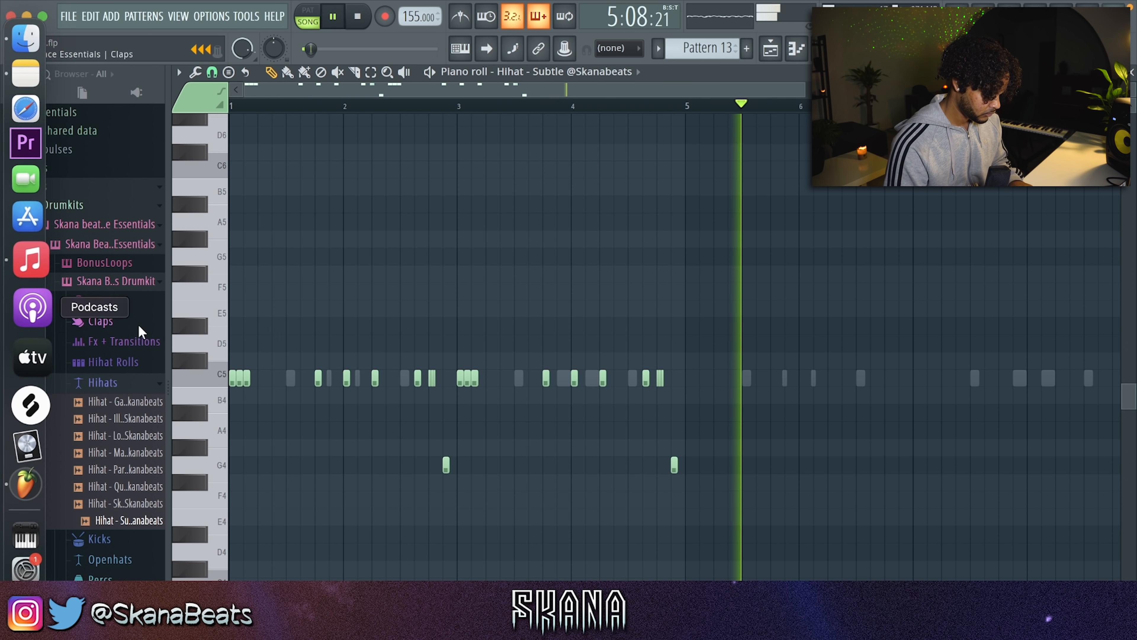
# Chop the F4 hi-hat note just before bar 4 into four equal short notes using the absolute Default pattern.
pyautogui.scroll(3, 533, 398)
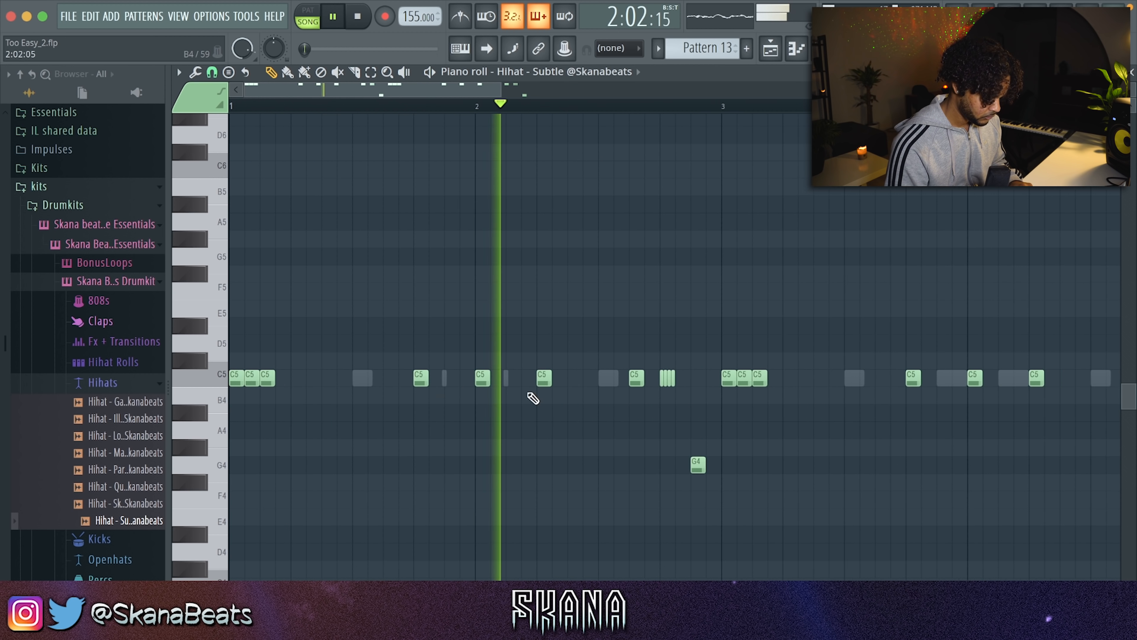
pyautogui.hotkey('alt', 'u')
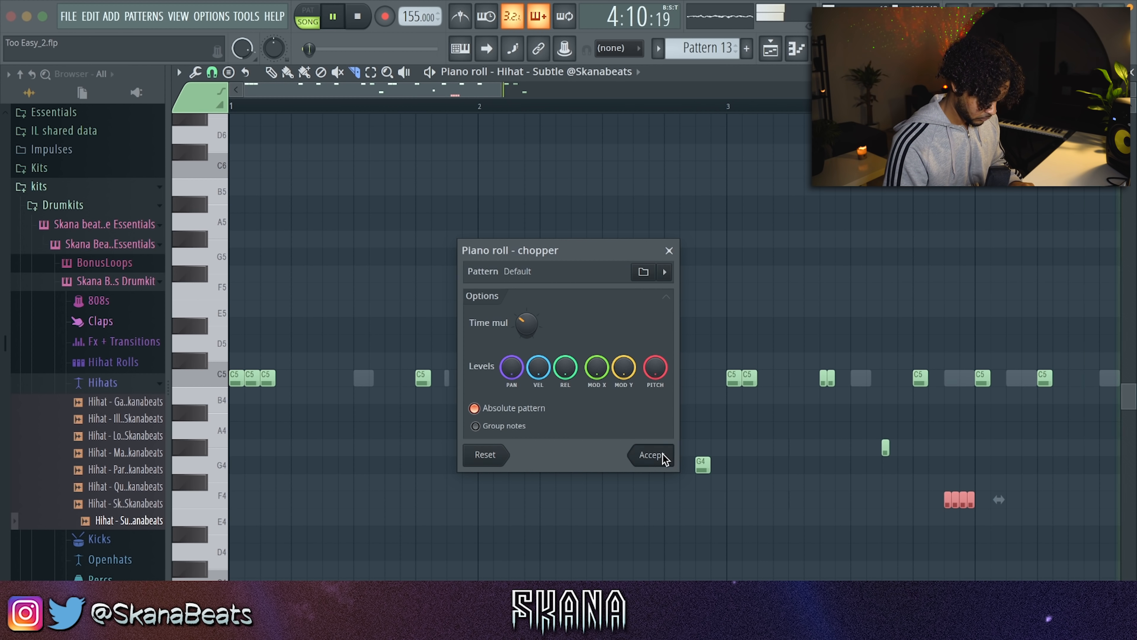
pyautogui.click(650, 455)
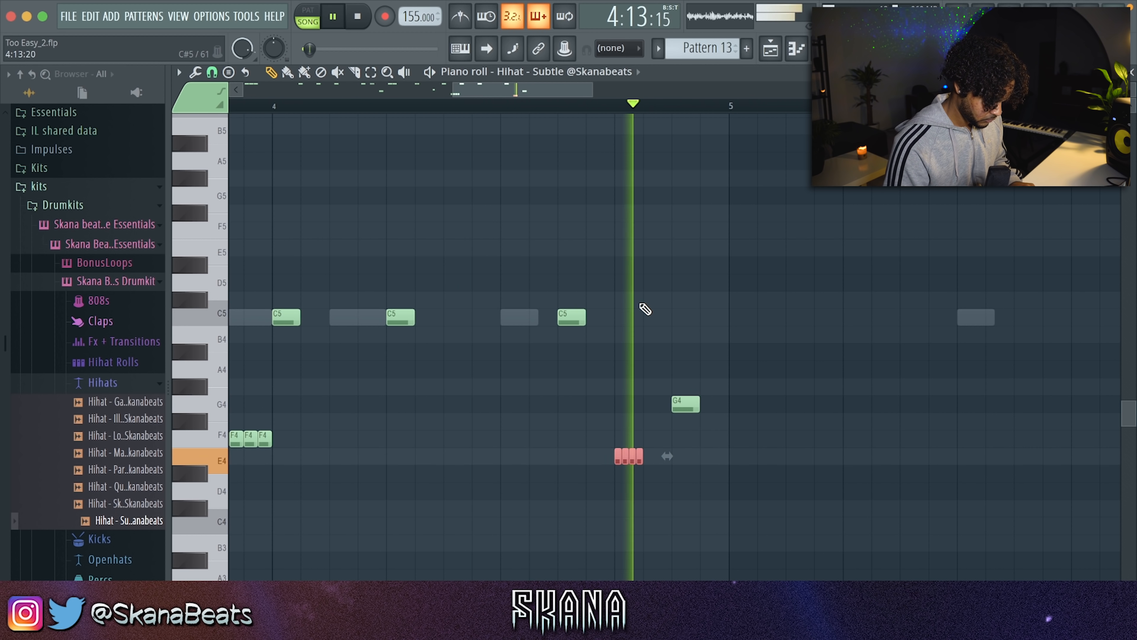
# Duplicate the four-bar Hihat - Subtle pattern into bars 5 to 8.
pyautogui.scroll(-5, 660, 426)
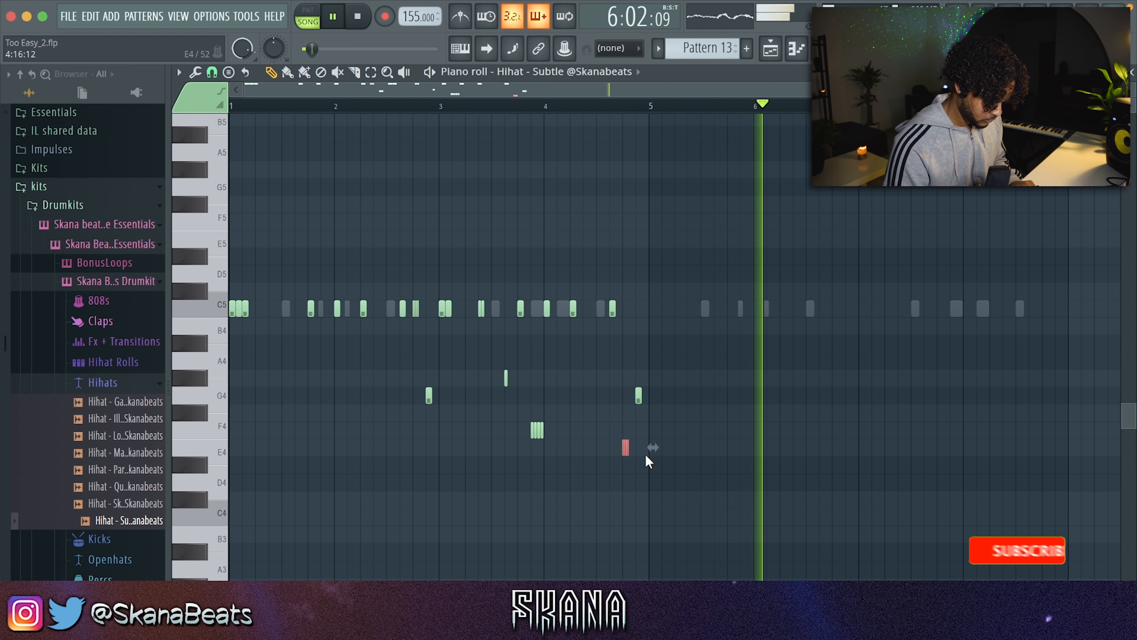
pyautogui.moveTo(649, 105); pyautogui.dragTo(158, 344)
pyautogui.click(237, 348)
pyautogui.moveTo(652, 110); pyautogui.dragTo(3, 444)
pyautogui.hotkey('ctrl', 'b')
pyautogui.hotkey('ctrl', 'd')
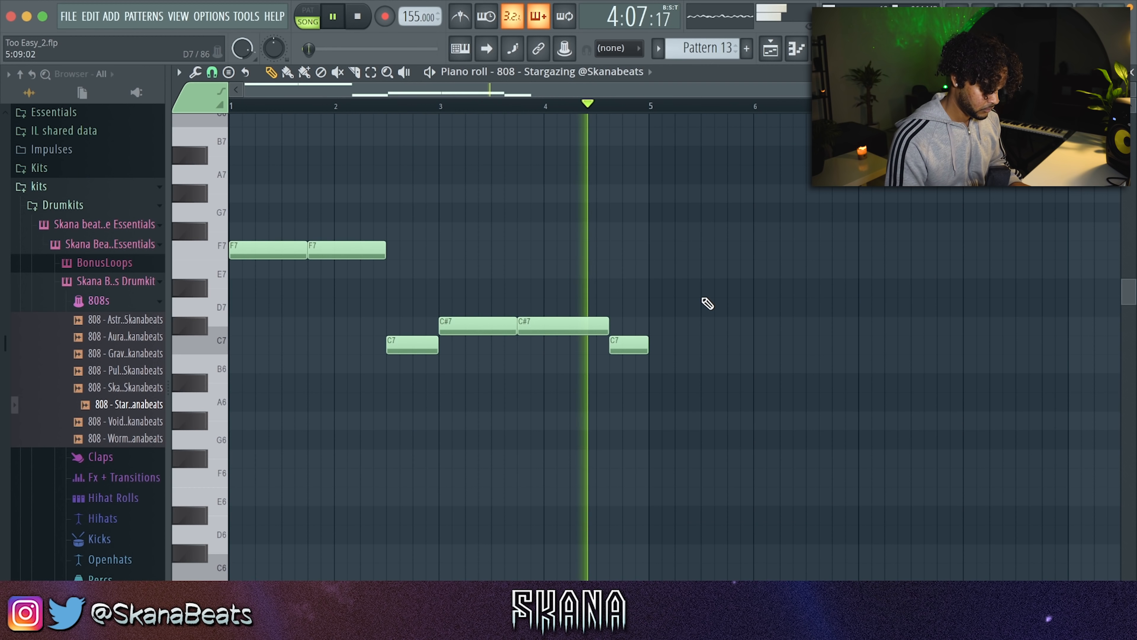
# Duplicate the four-bar 808 - Stargazing pattern into bars 5 to 8, lower all its notes by two octaves and save.
pyautogui.hotkey('ctrl', 'b')
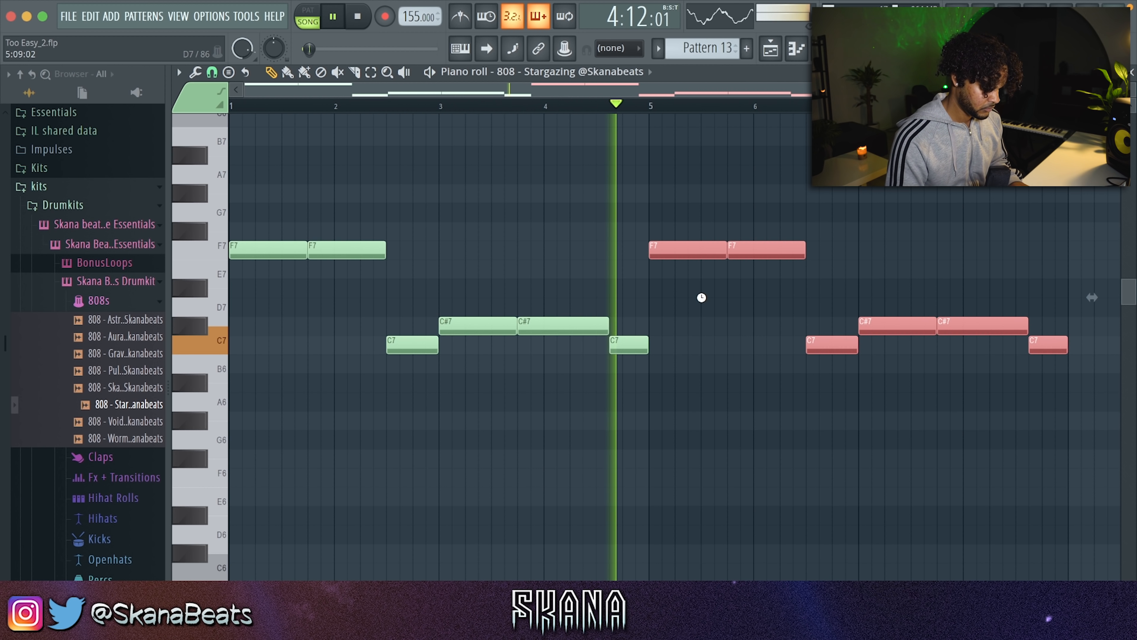
pyautogui.hotkey('ctrl', 'd')
pyautogui.hotkey('ctrl', 'Down')
pyautogui.hotkey('ctrl', 'Down')
pyautogui.hotkey('ctrl', 's')
# Slice the second C#5 note of the repeated 808 pattern at the second beat of bar 8.
pyautogui.scroll(-5, 707, 304)
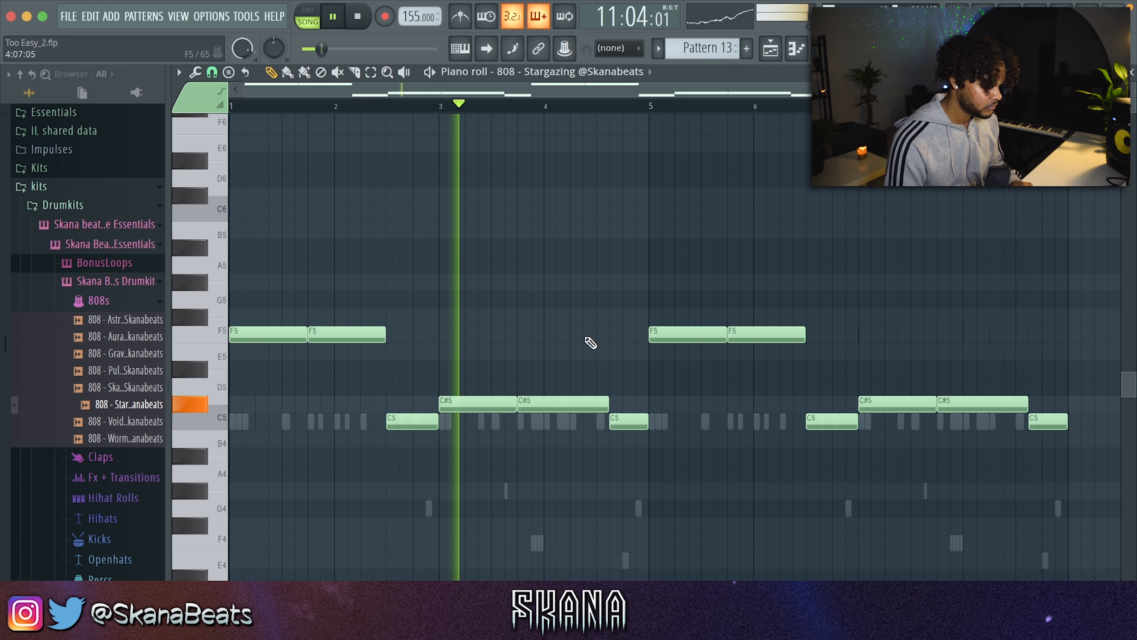
pyautogui.scroll(2, 582, 358)
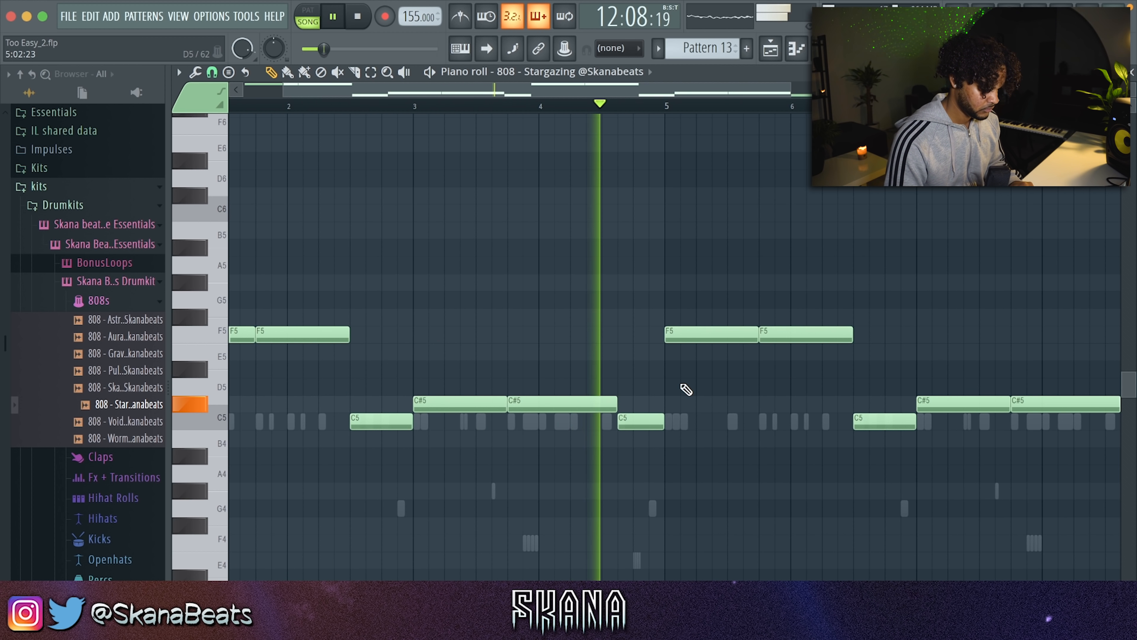
pyautogui.scroll(-2, 682, 386)
pyautogui.scroll(4, 863, 367)
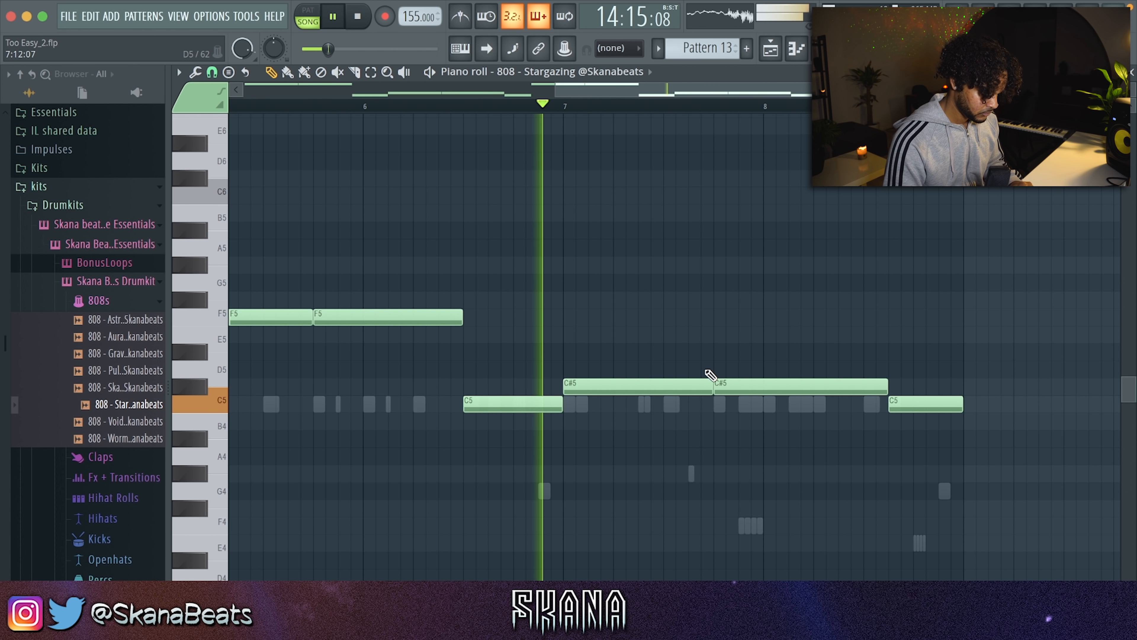
pyautogui.moveTo(827, 371); pyautogui.dragTo(813, 394)
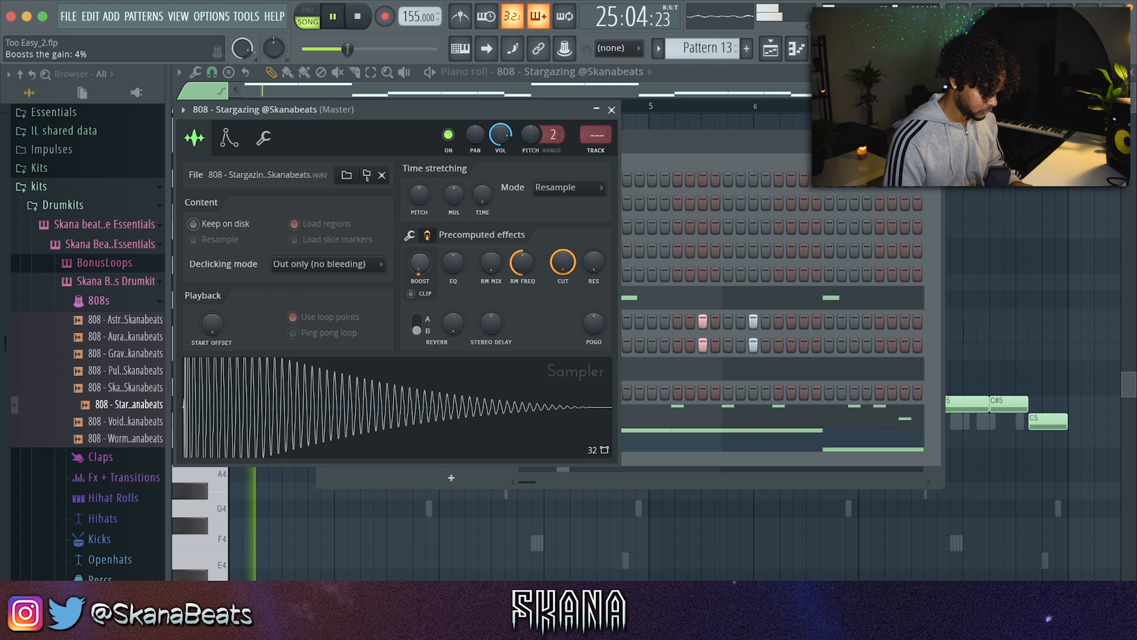
# Raise the 808 - Stargazing sample's gain boost to 11%, check its other precomputed effects and close its settings.
pyautogui.moveTo(420, 262); pyautogui.dragTo(420, 255)
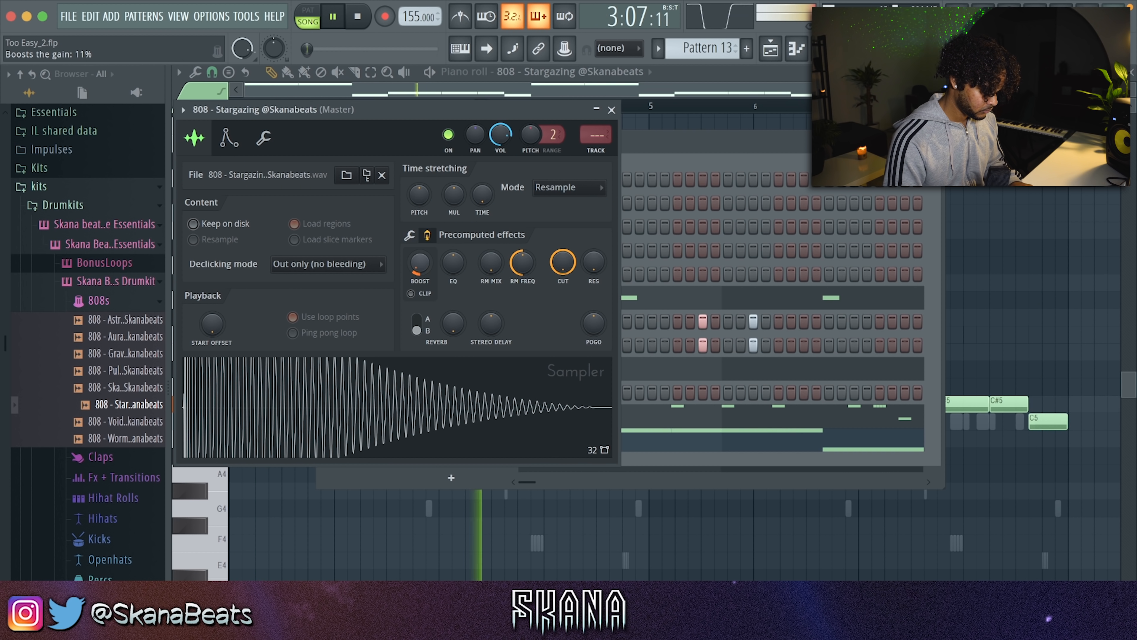
pyautogui.click(410, 236)
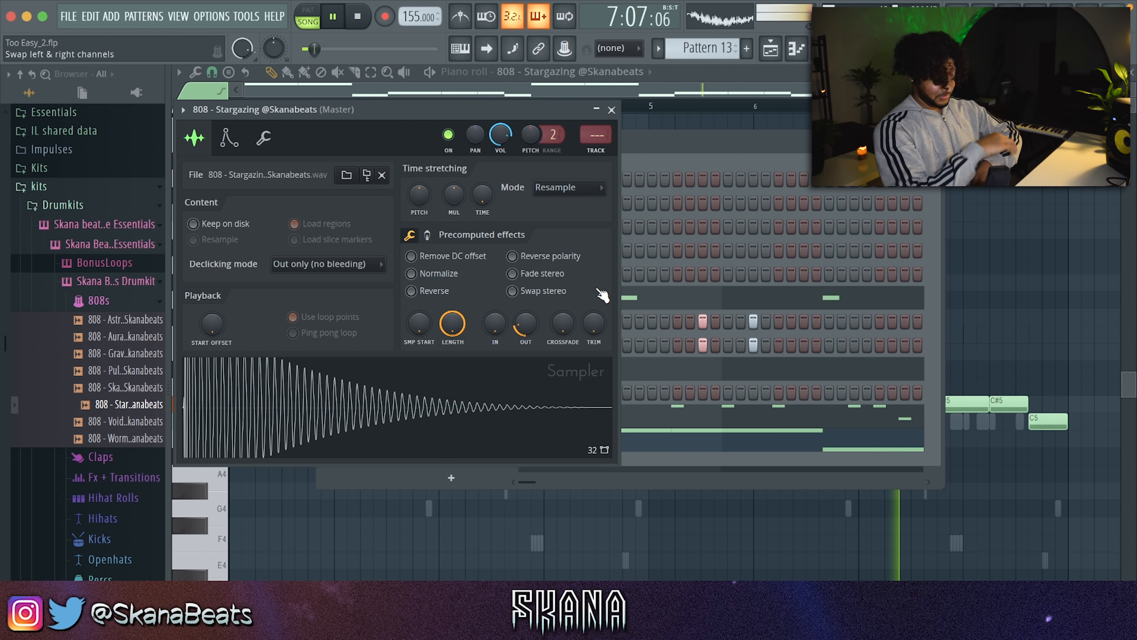
pyautogui.click(612, 110)
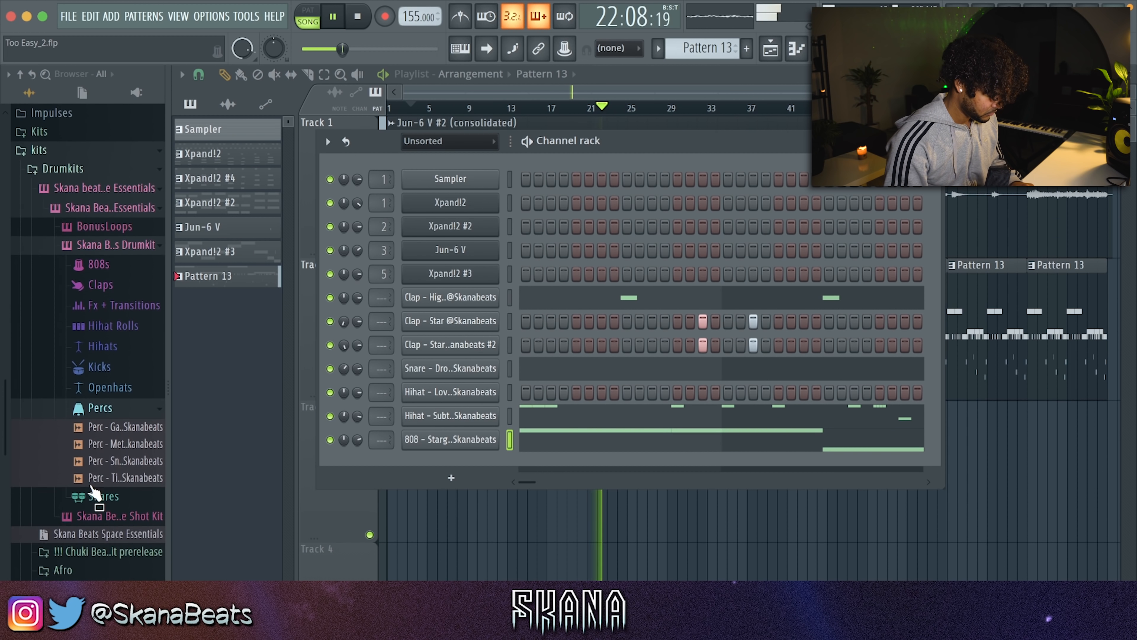
# Add the Perc - Sna sample as a channel above Snare - Droid and copy the second Clap - Star channel's steps to it.
pyautogui.click(115, 452)
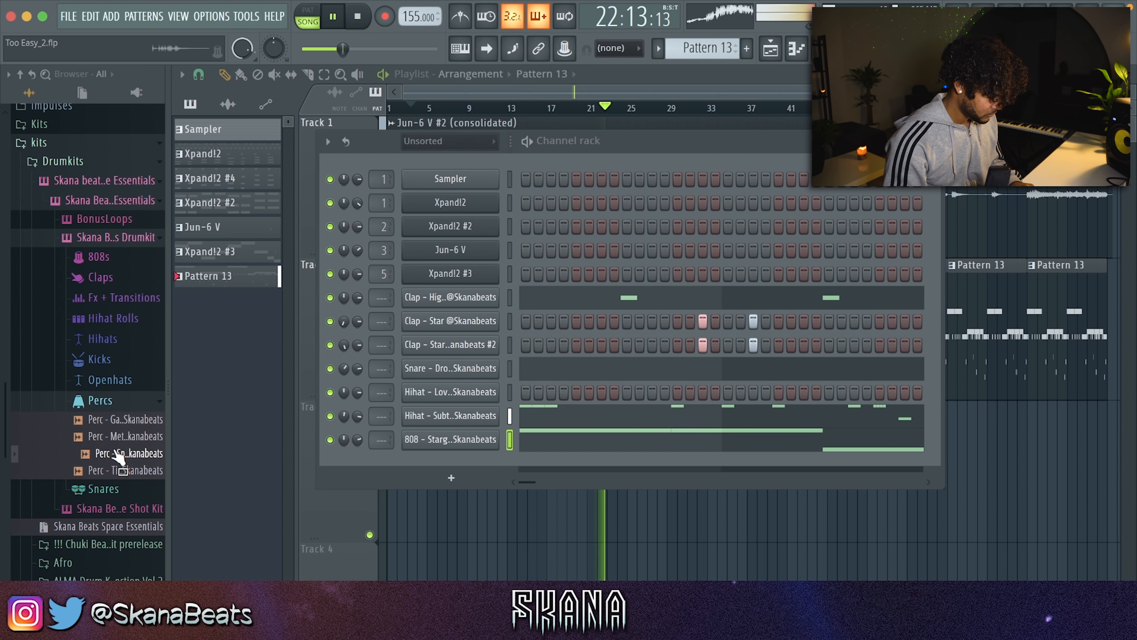
pyautogui.moveTo(114, 454); pyautogui.dragTo(455, 357)
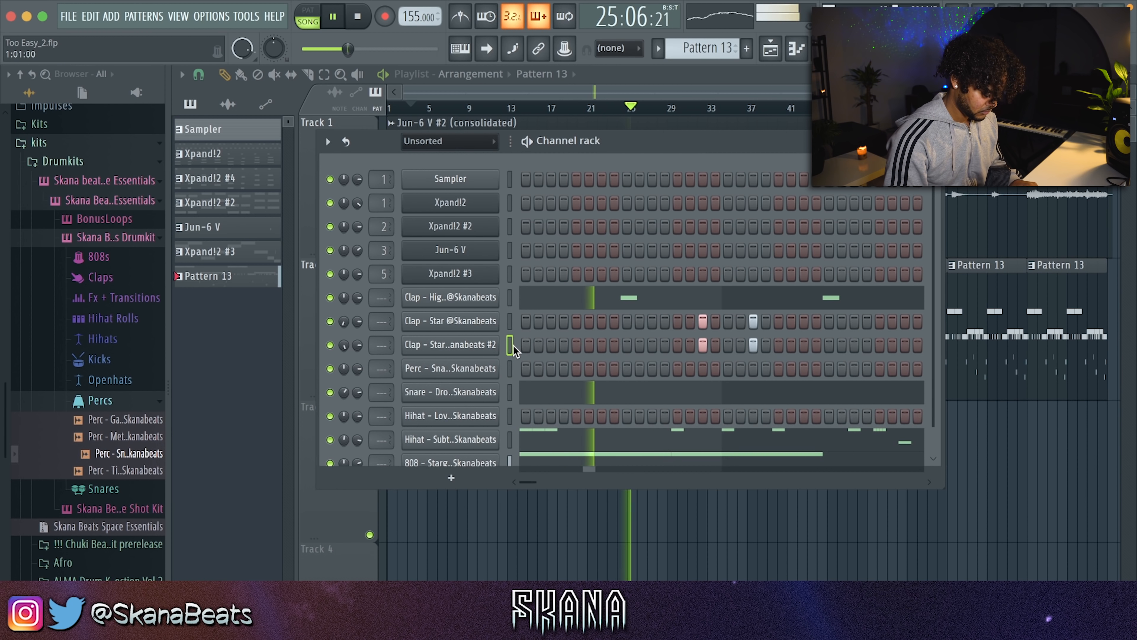
pyautogui.press('super+c')
pyautogui.click(513, 368)
pyautogui.press('super+v')
pyautogui.press('super+s')
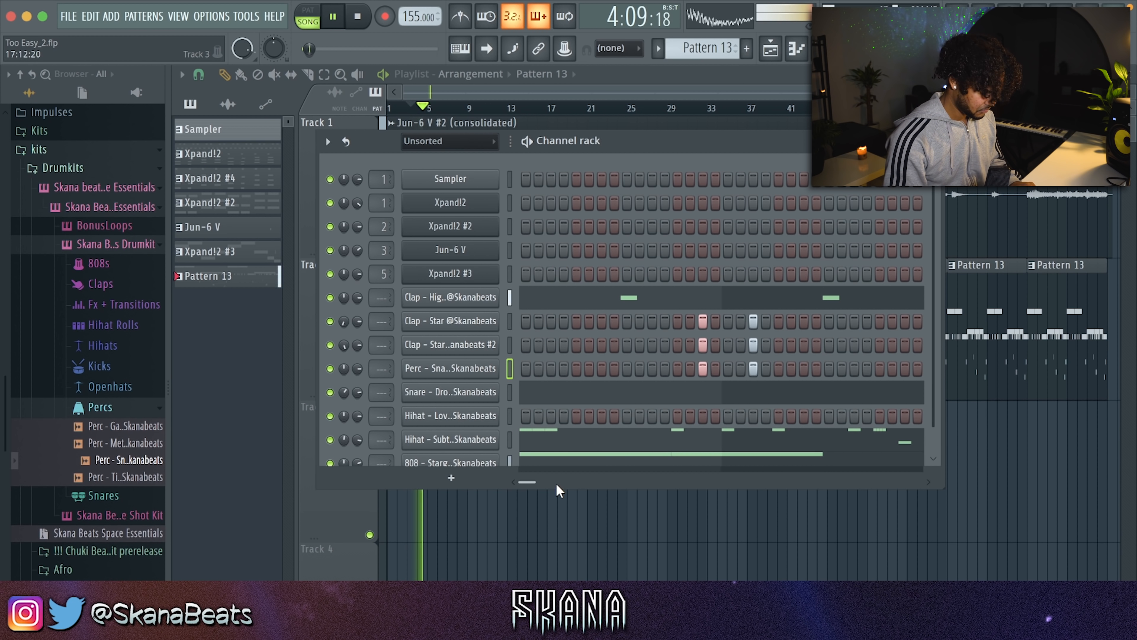
# Enlarge the channel rack to fit all channels and adjust the Perc - Sna channel's volume.
pyautogui.moveTo(556, 488); pyautogui.dragTo(555, 511)
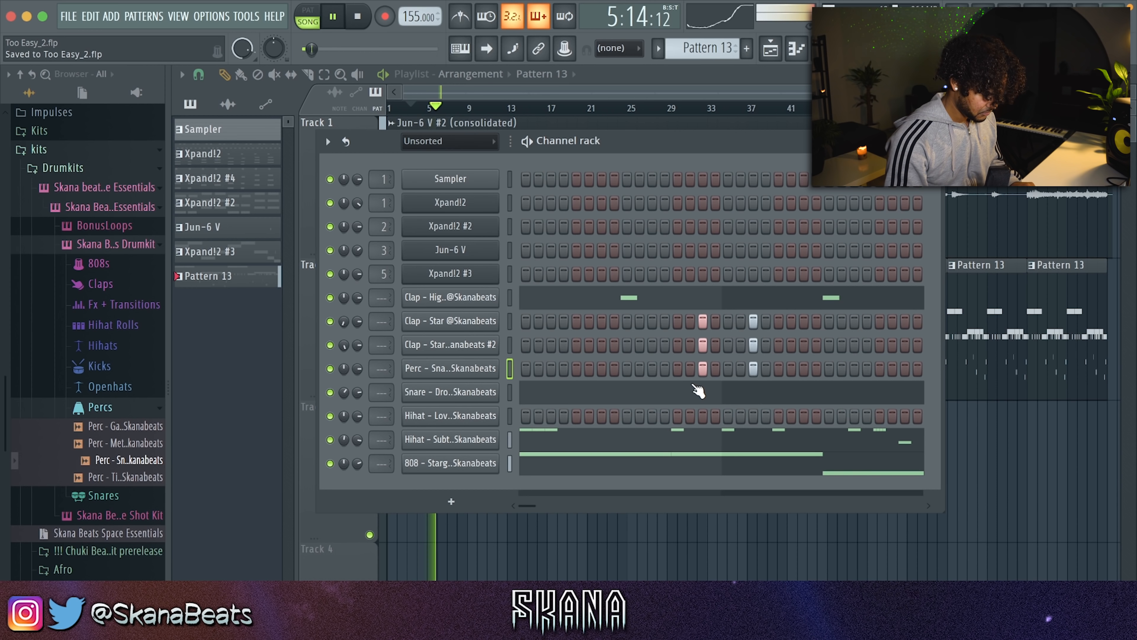
pyautogui.moveTo(357, 368); pyautogui.dragTo(357, 362)
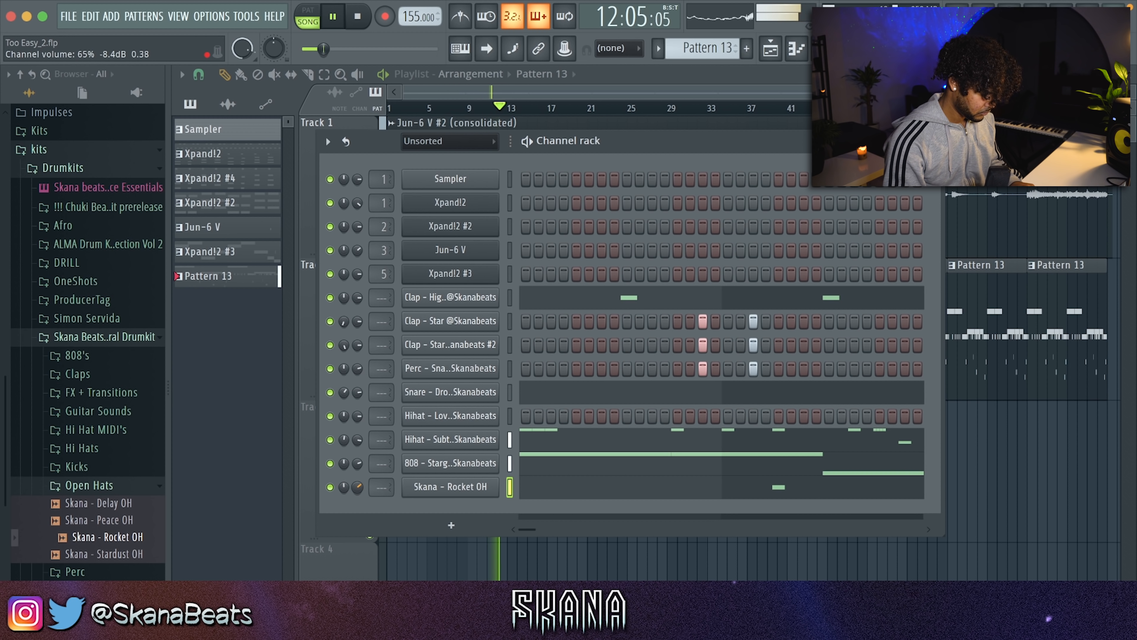
# Replace the Skana - Rocket OH sample with Skana - Peace OH, check its notes in the piano roll and save the project.
pyautogui.moveTo(98, 520); pyautogui.dragTo(544, 490)
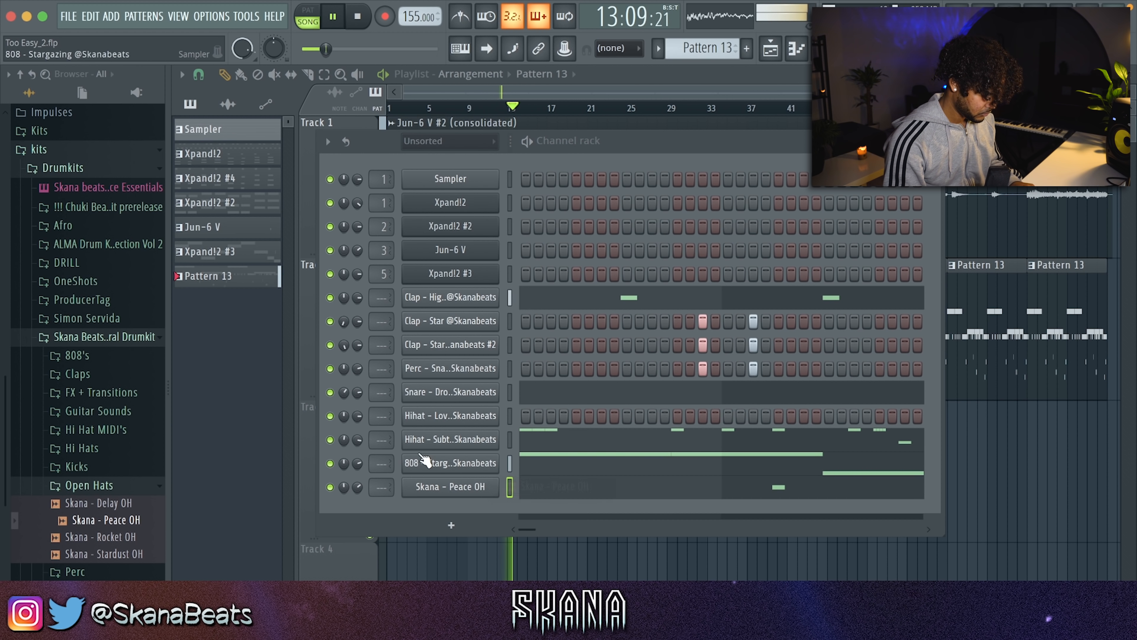
pyautogui.click(549, 492)
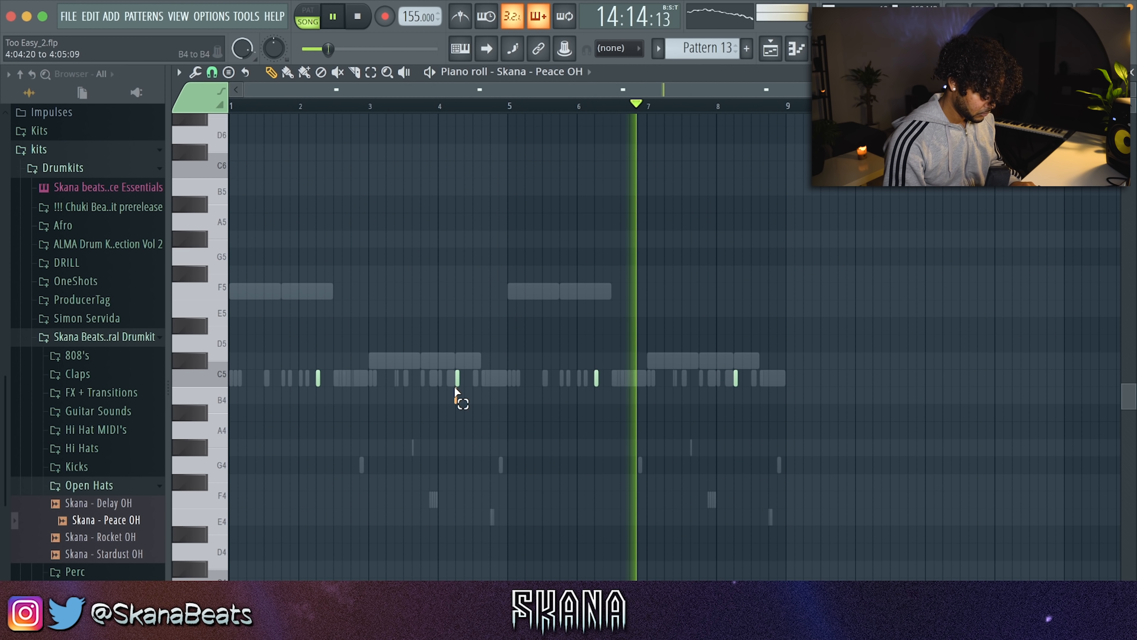
pyautogui.hotkey('ctrl', 's')
pyautogui.press('Escape')
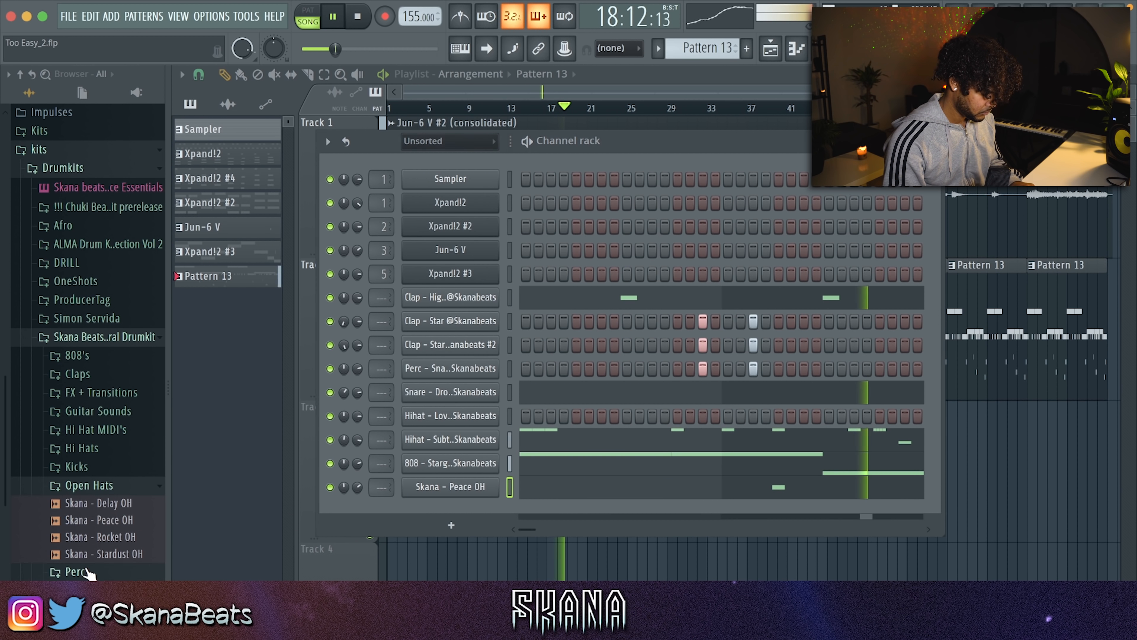
pyautogui.click(75, 572)
pyautogui.scroll(-3, 112, 563)
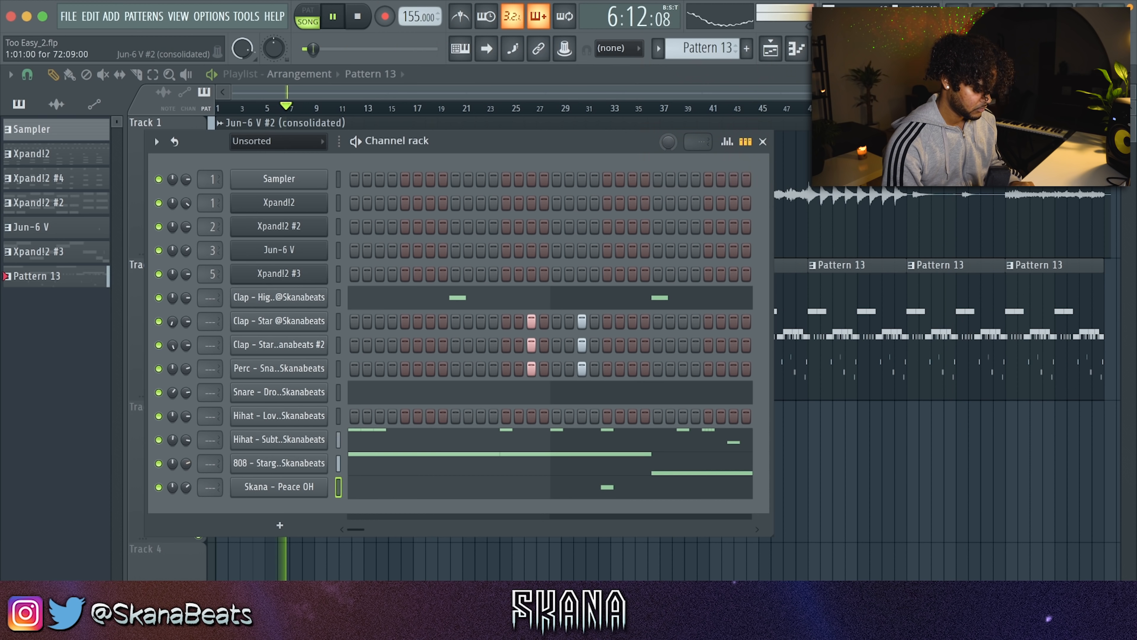
# Set the Jun-6 V #2 (consolidated) clip's gain boost to 5% and route it to mixer track 4.
pyautogui.doubleClick(287, 120)
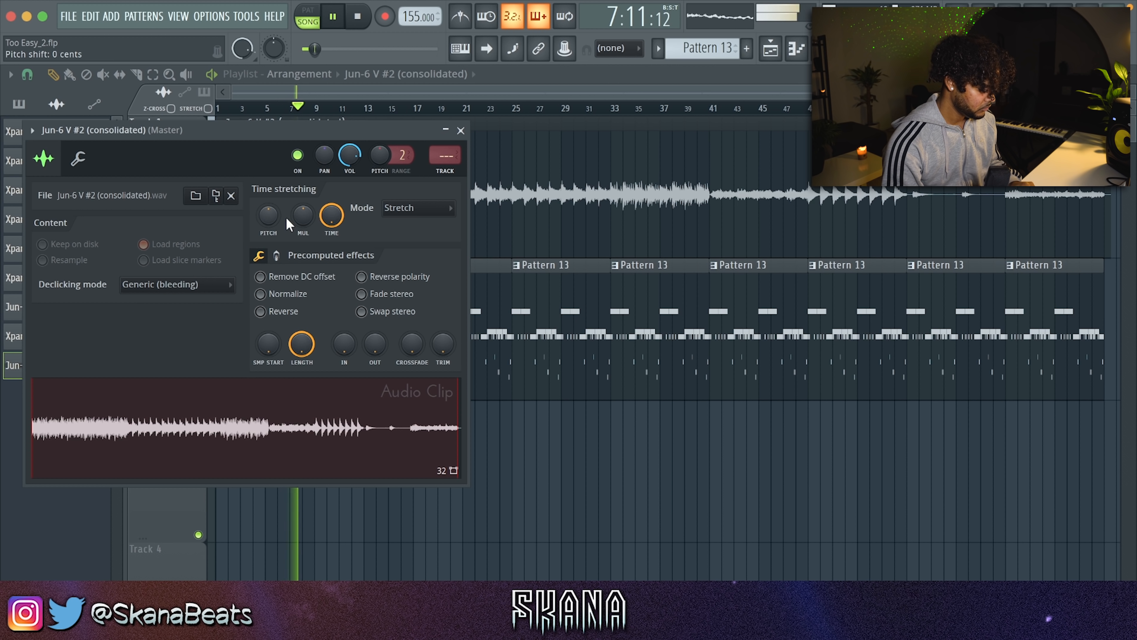
pyautogui.click(276, 255)
pyautogui.moveTo(272, 286); pyautogui.dragTo(272, 282)
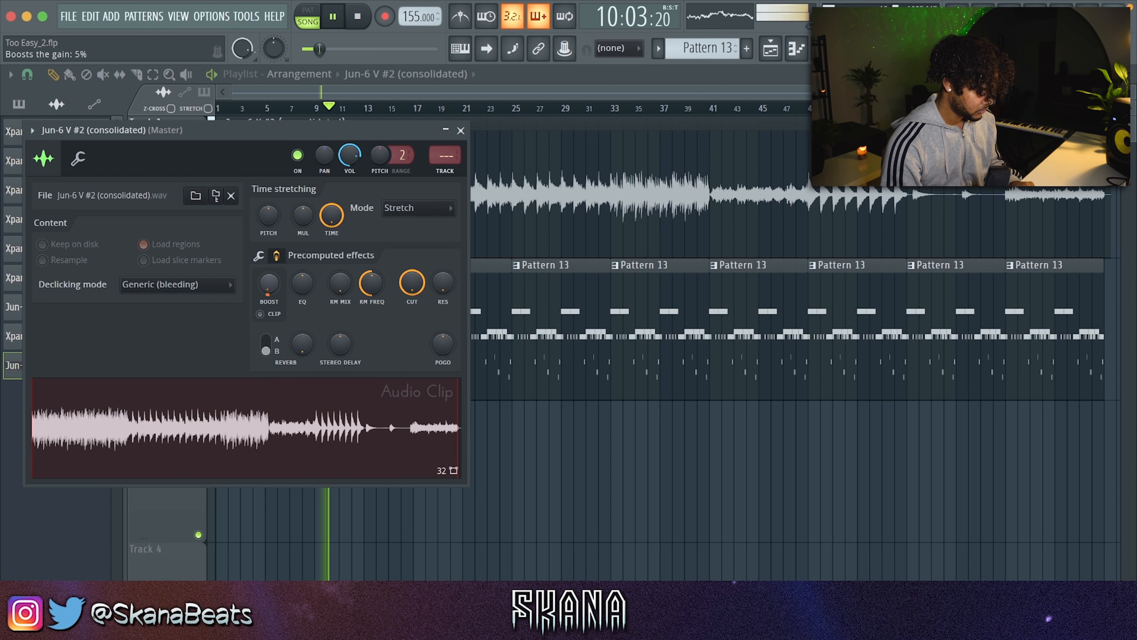
pyautogui.click(442, 169)
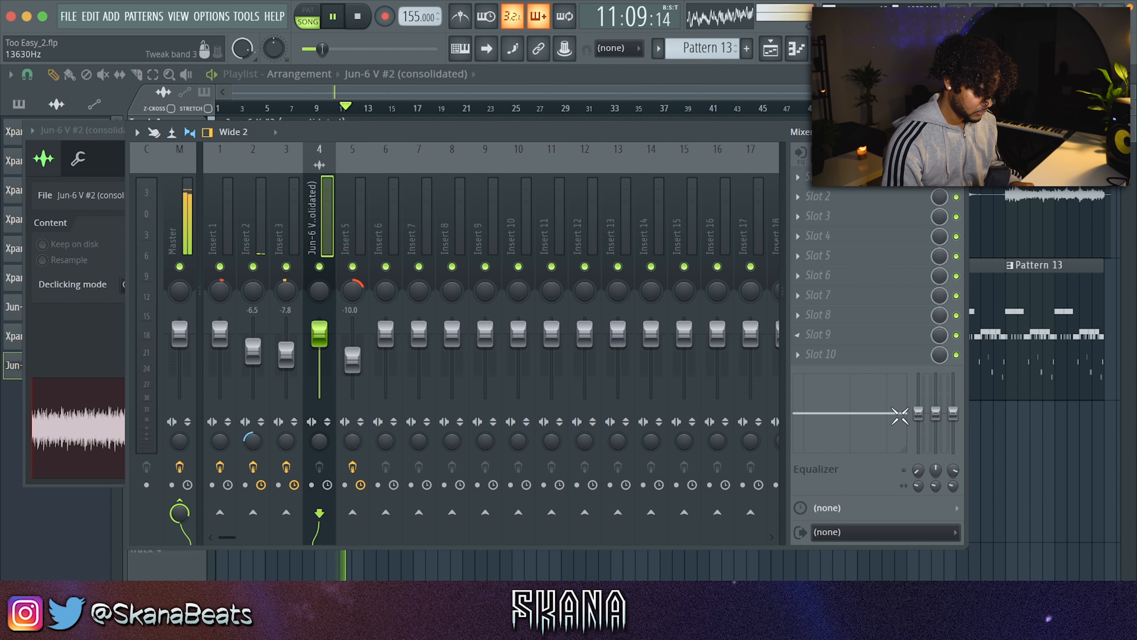
# Cut the low-shelf EQ band of the Jun-6 V mixer track to -18.0 at 90 Hz and mute Insert 2.
pyautogui.moveTo(917, 412); pyautogui.dragTo(922, 482)
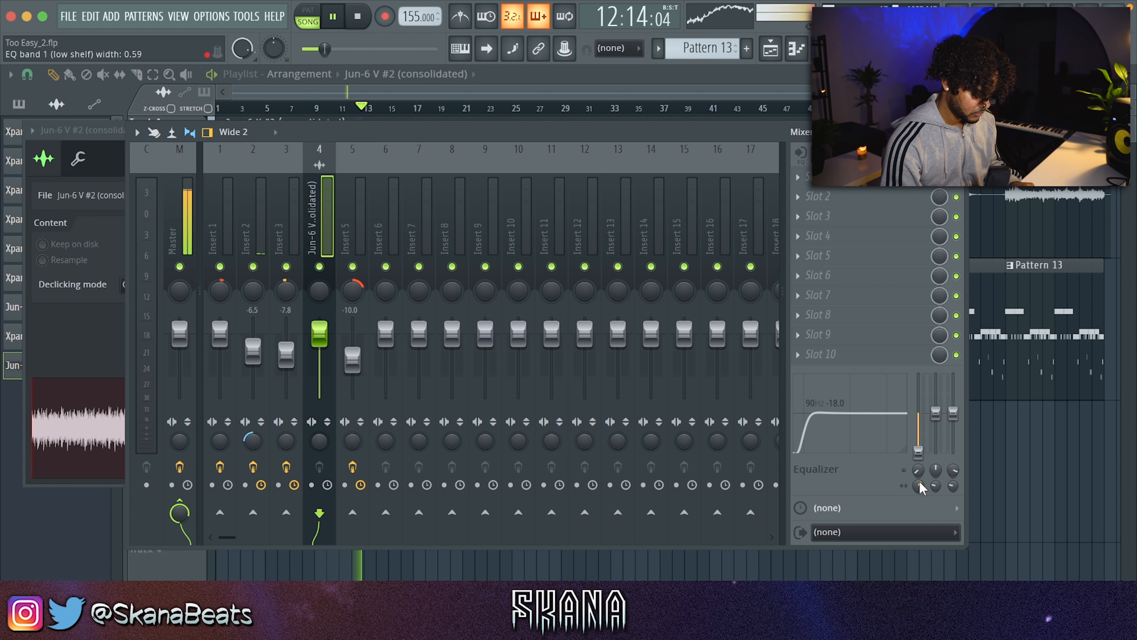
pyautogui.click(252, 267)
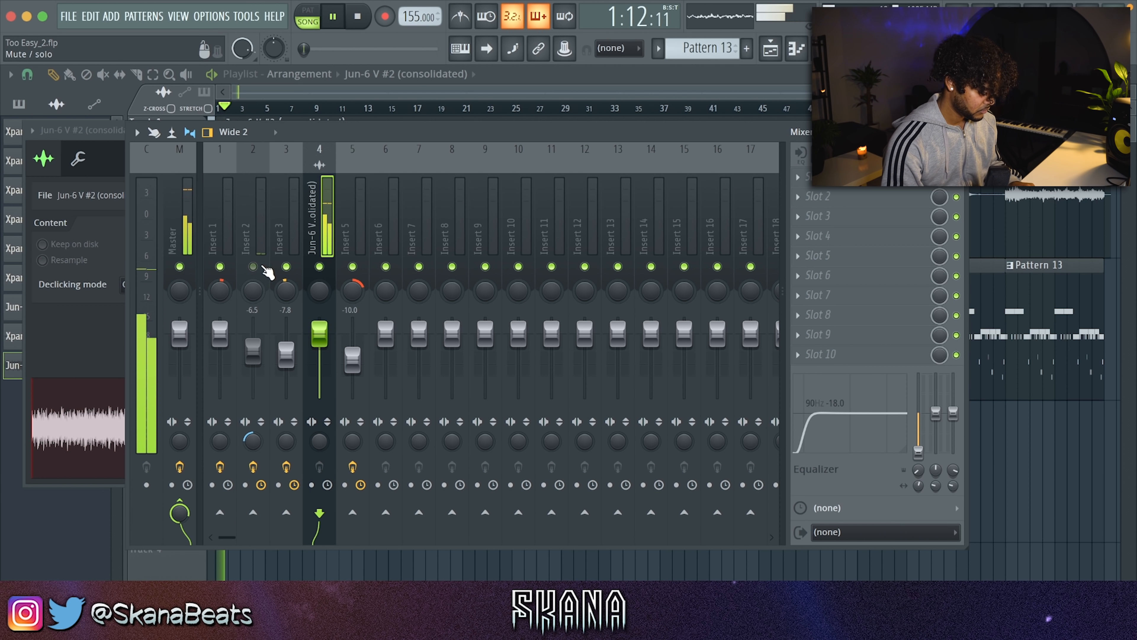
pyautogui.press('F9')
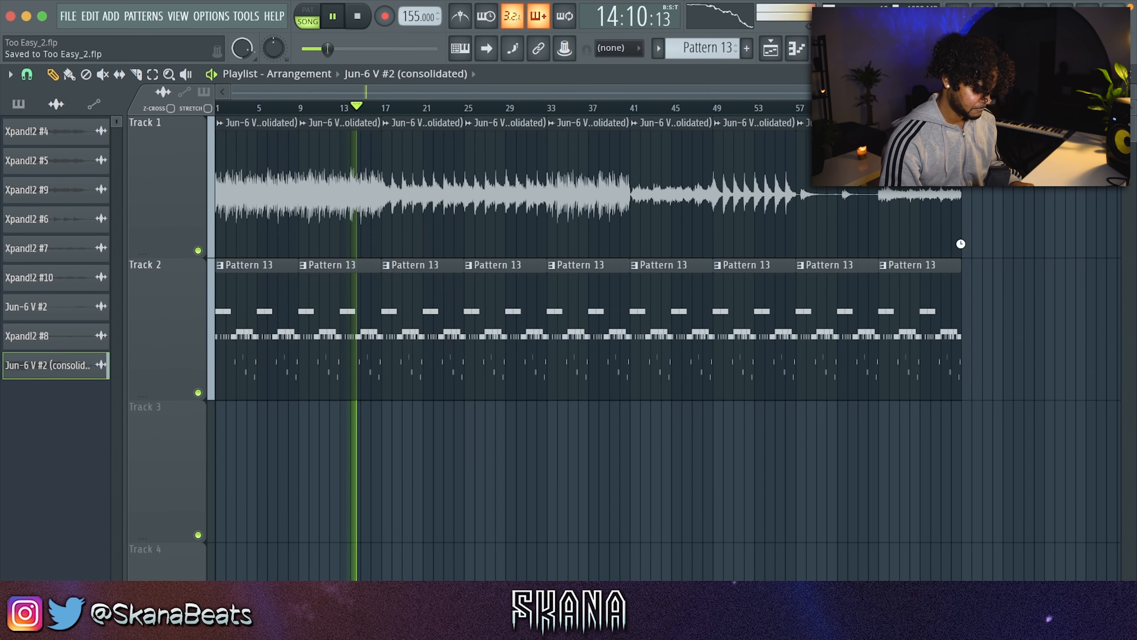
# Split Pattern 13 by channel into separate patterns.
pyautogui.click(221, 297)
pyautogui.rightClick(74, 278)
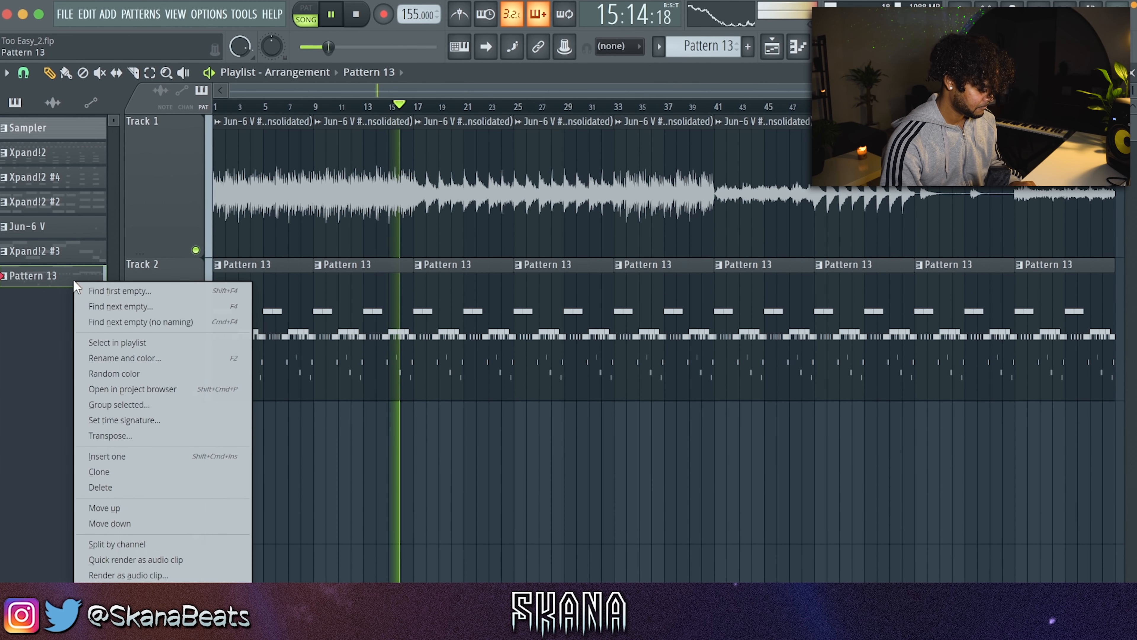
pyautogui.click(103, 535)
# Place all the split patterns in the playlist at bar 13 from Track 3 downwards and delete the clips on Track 2.
pyautogui.click(70, 280)
pyautogui.keyDown('shift'); pyautogui.click(61, 448); pyautogui.keyUp('shift')
pyautogui.moveTo(56, 296); pyautogui.dragTo(364, 511)
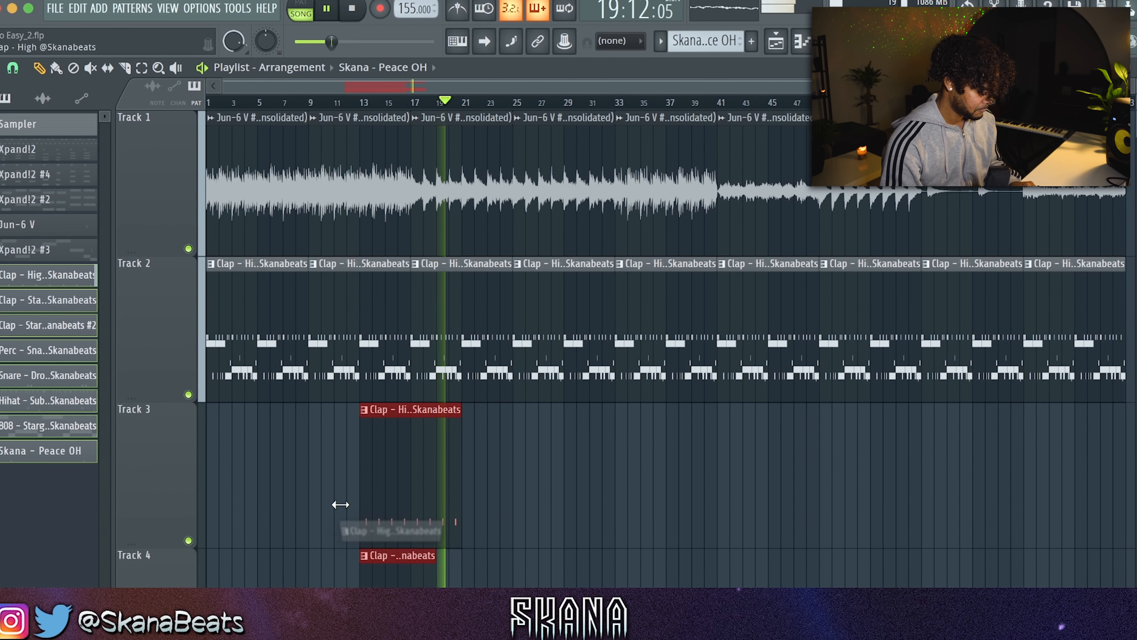
pyautogui.doubleClick(170, 369)
pyautogui.press('Delete')
# Select the split-pattern clips from Track 3 to Track 10 and duplicate them three times up to bar 45.
pyautogui.scroll(-3, 463, 359)
pyautogui.moveTo(423, 304); pyautogui.dragTo(429, 406)
pyautogui.keyDown('shift'); pyautogui.keyDown('super'); pyautogui.click(421, 598); pyautogui.keyUp('super'); pyautogui.keyUp('shift')
pyautogui.moveTo(433, 597); pyautogui.dragTo(424, 251)
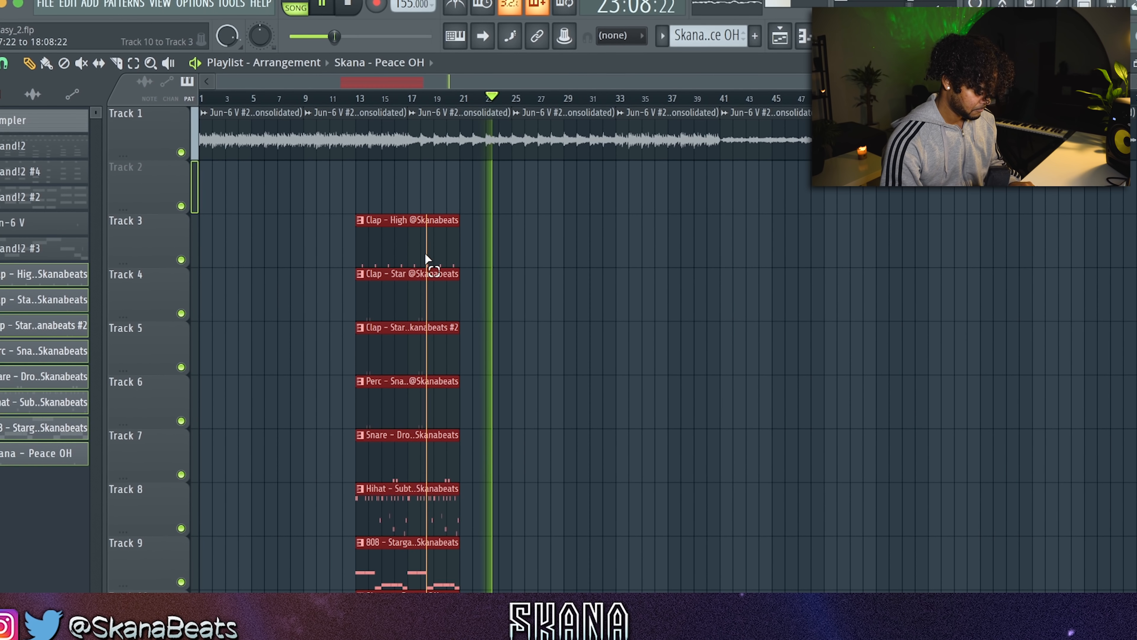
pyautogui.hotkey('ctrl', 'b')
pyautogui.hotkey('ctrl', 'b')
pyautogui.hotkey('ctrl', 'b')
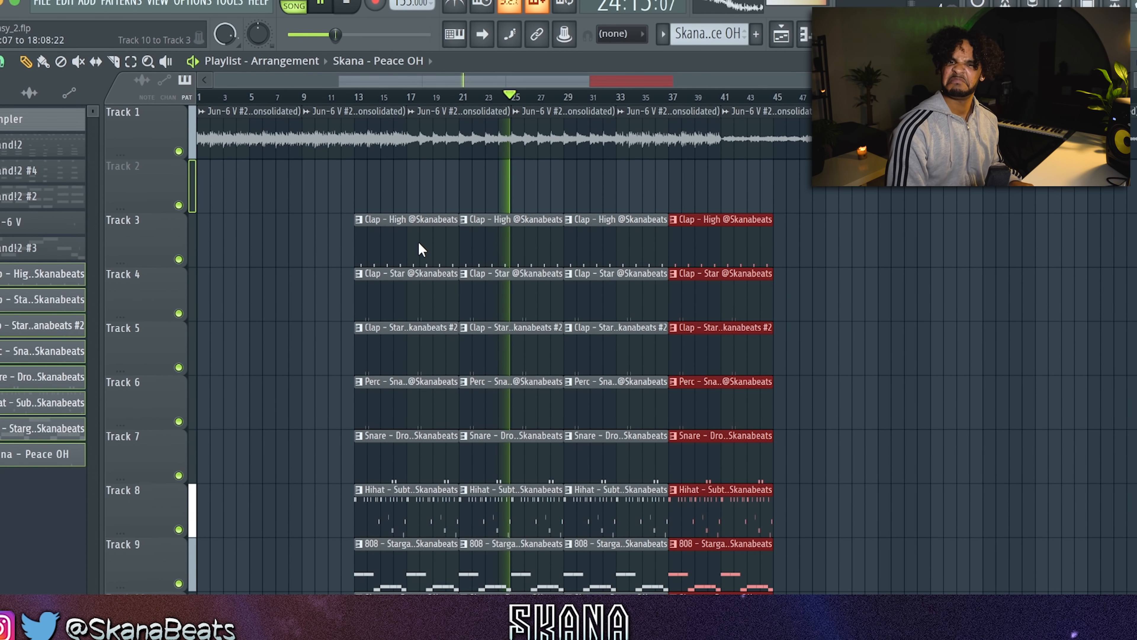
# Deselect the duplicated drum and 808 clips and save the project.
pyautogui.scroll(3, 476, 213)
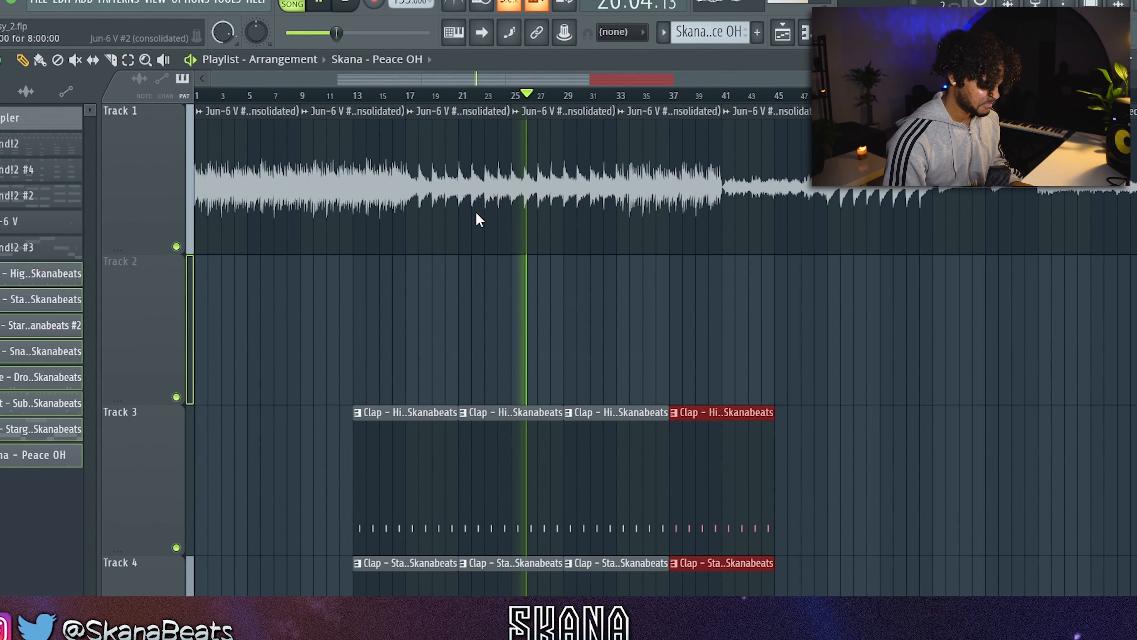
pyautogui.scroll(-3, 467, 251)
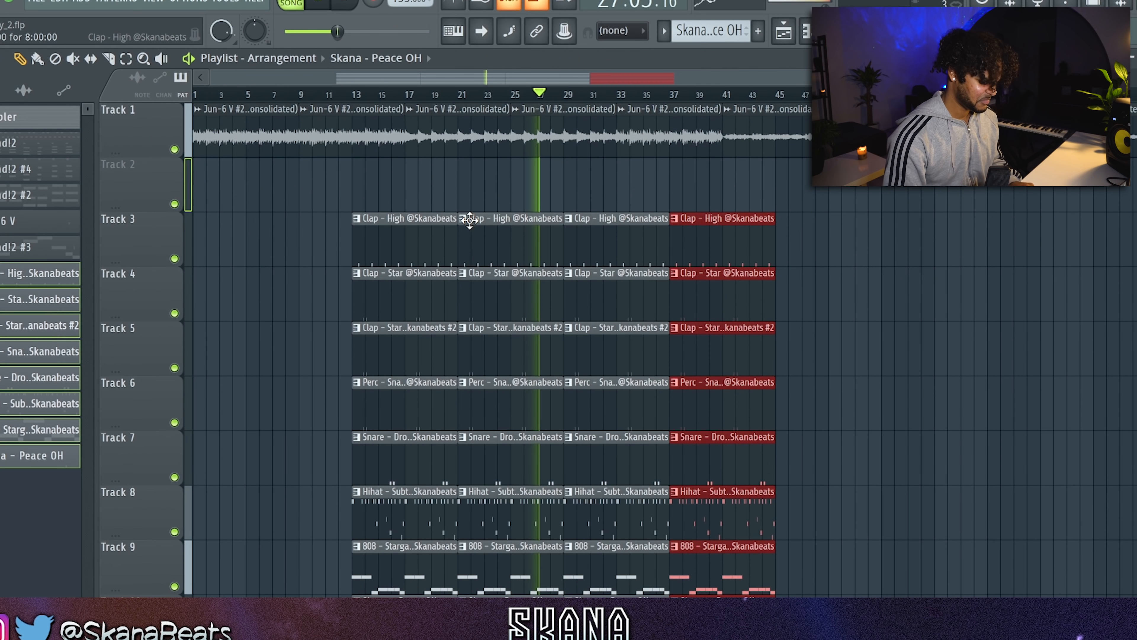
pyautogui.keyDown('ctrl'); pyautogui.click(489, 196); pyautogui.keyUp('ctrl')
pyautogui.hotkey('ctrl', 's')
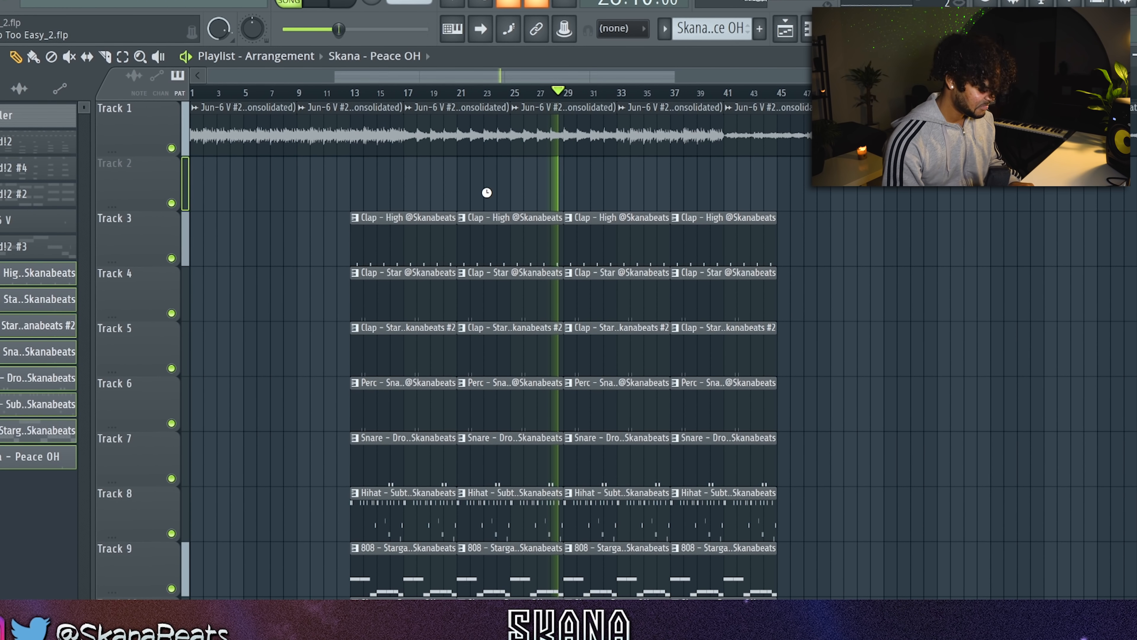
# Move the first block of drum and 808 clips to start at bar 9 and the first Jun-6 V #2 clip to Track 2.
pyautogui.moveTo(356, 203); pyautogui.dragTo(445, 588)
pyautogui.moveTo(421, 300); pyautogui.dragTo(366, 300)
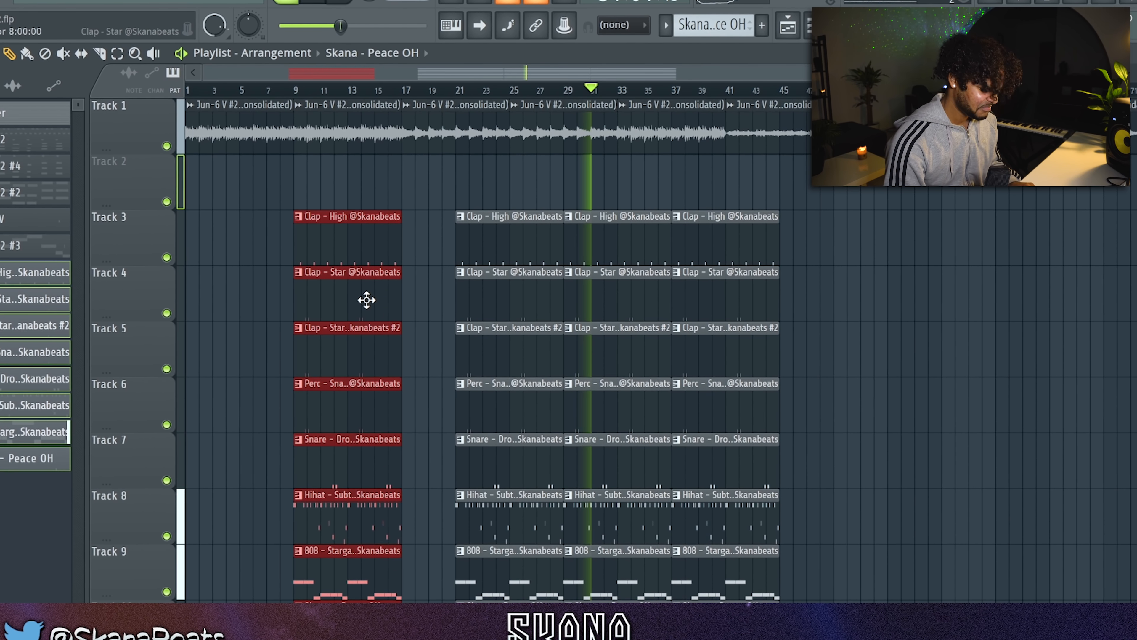
pyautogui.click(774, 134)
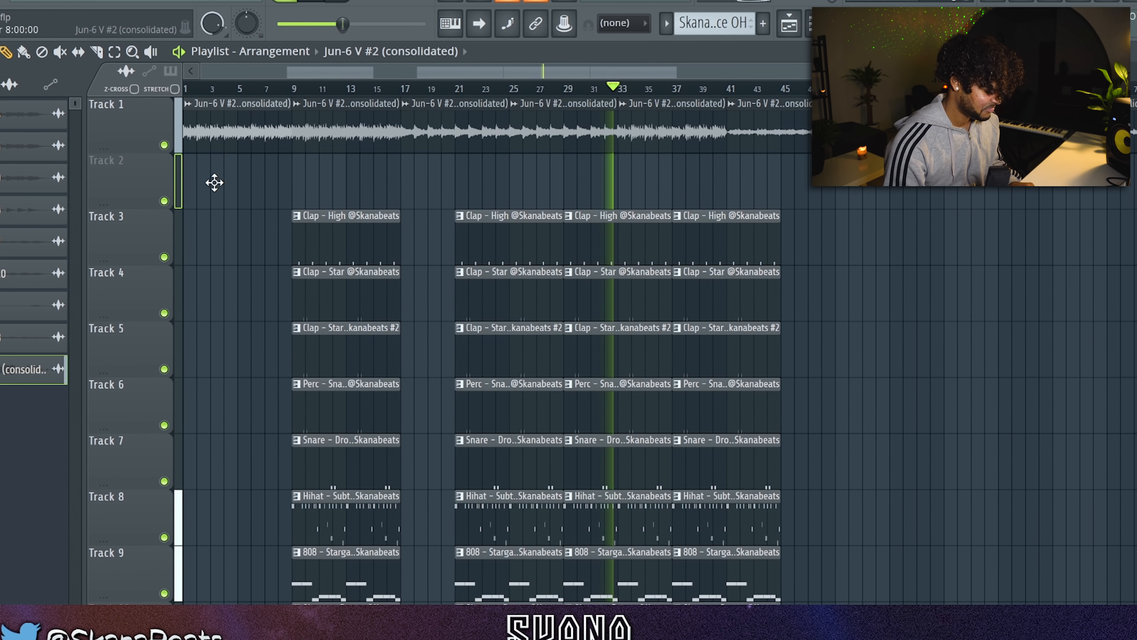
pyautogui.moveTo(215, 182); pyautogui.dragTo(214, 194)
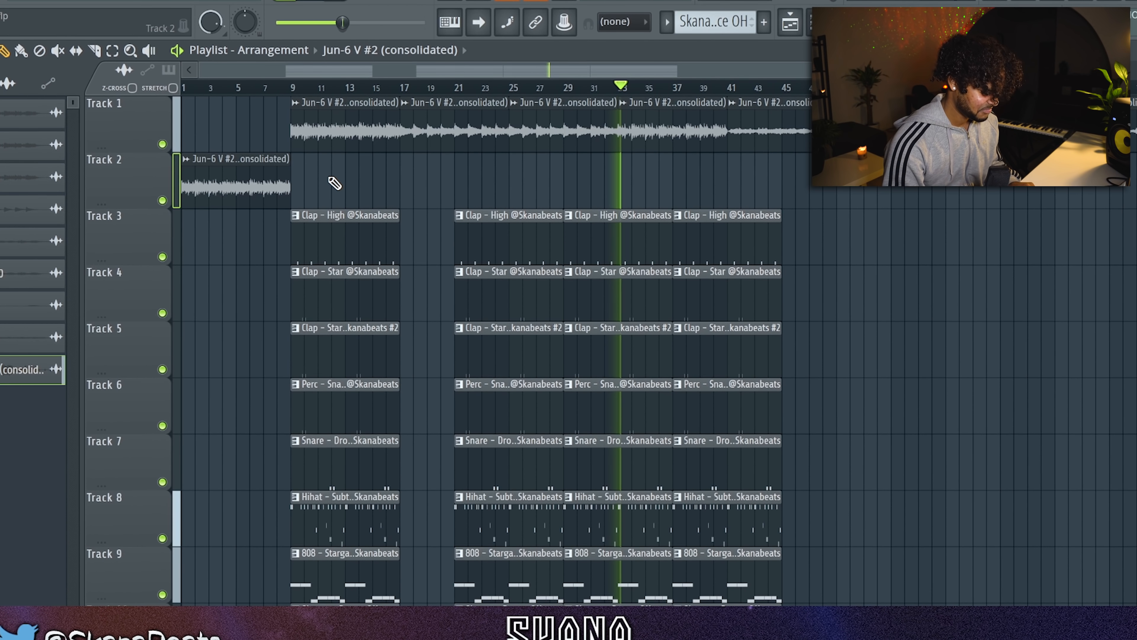
# Place a Jun-6 V #2 clip at bar 1 on Track 3 and move the Track 2 clip to start at bar 9.
pyautogui.click(357, 127)
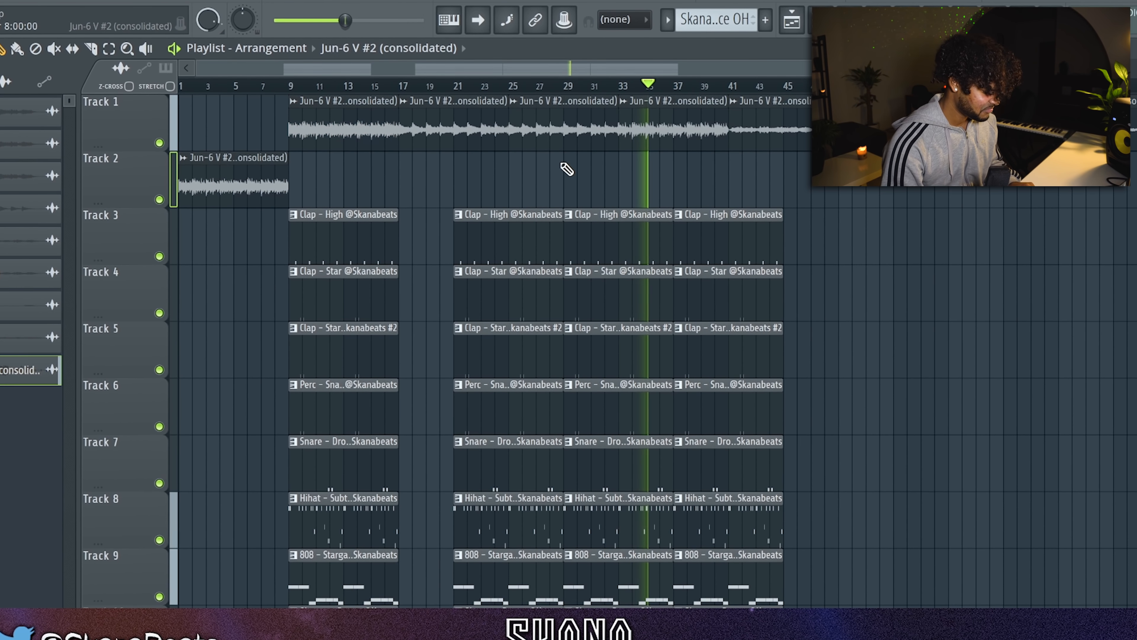
pyautogui.click(182, 228)
pyautogui.moveTo(223, 196)
pyautogui.mouseDown()
pyautogui.moveTo(446, 196)
pyautogui.moveTo(333, 197)
pyautogui.mouseUp()
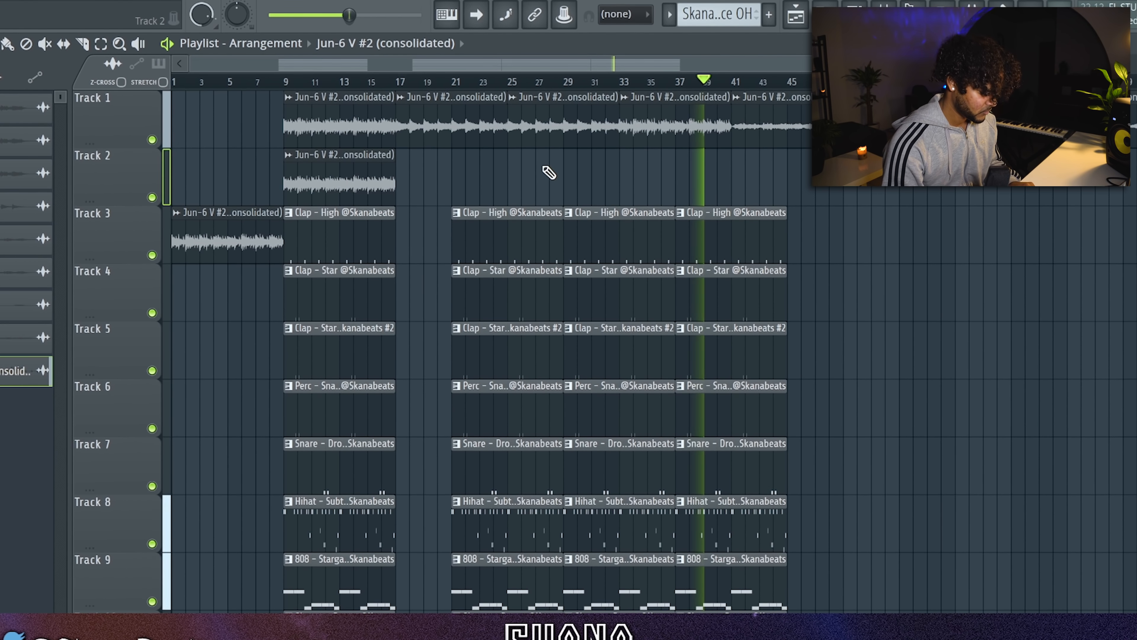
# Move the last three drum and 808 blocks to bar 33 with Jun-6 V #2 clips on Track 2, and the first Track 1 clip to bar 17.
pyautogui.moveTo(441, 95); pyautogui.dragTo(675, 145)
pyautogui.moveTo(439, 116); pyautogui.dragTo(806, 623)
pyautogui.moveTo(480, 170); pyautogui.dragTo(649, 183)
pyautogui.moveTo(271, 121); pyautogui.dragTo(336, 125)
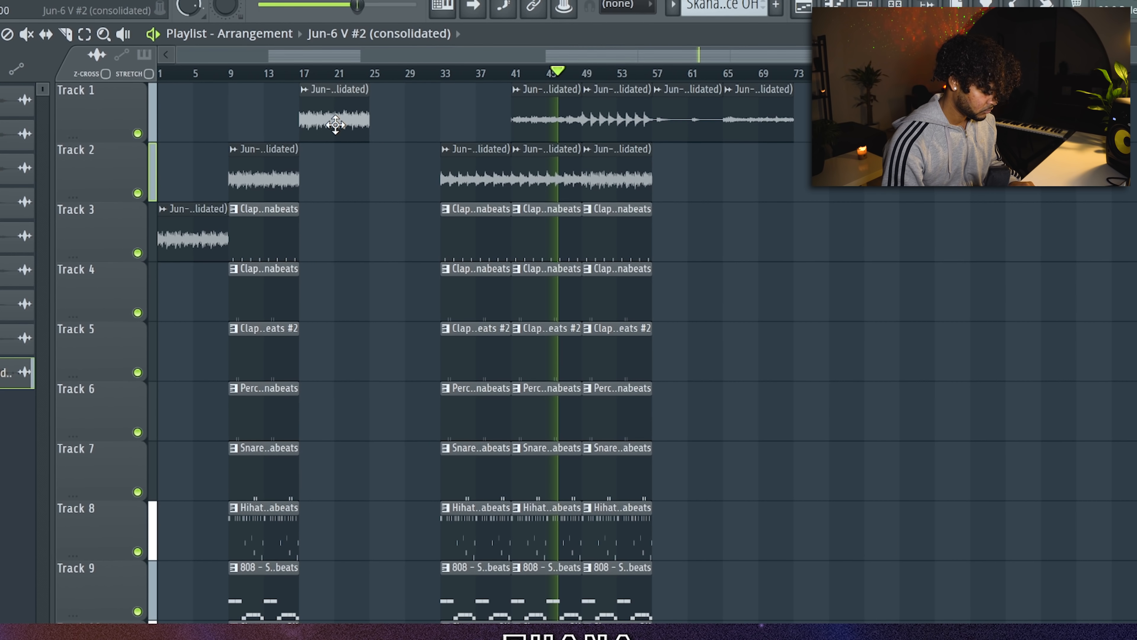
# Duplicate the drum and 808 block at bar 9, from Track 3 downwards, so the copy starts at bar 17.
pyautogui.moveTo(313, 220); pyautogui.dragTo(260, 628)
pyautogui.hotkey('ctrl', 'b')
pyautogui.hotkey('ctrl', 'd')
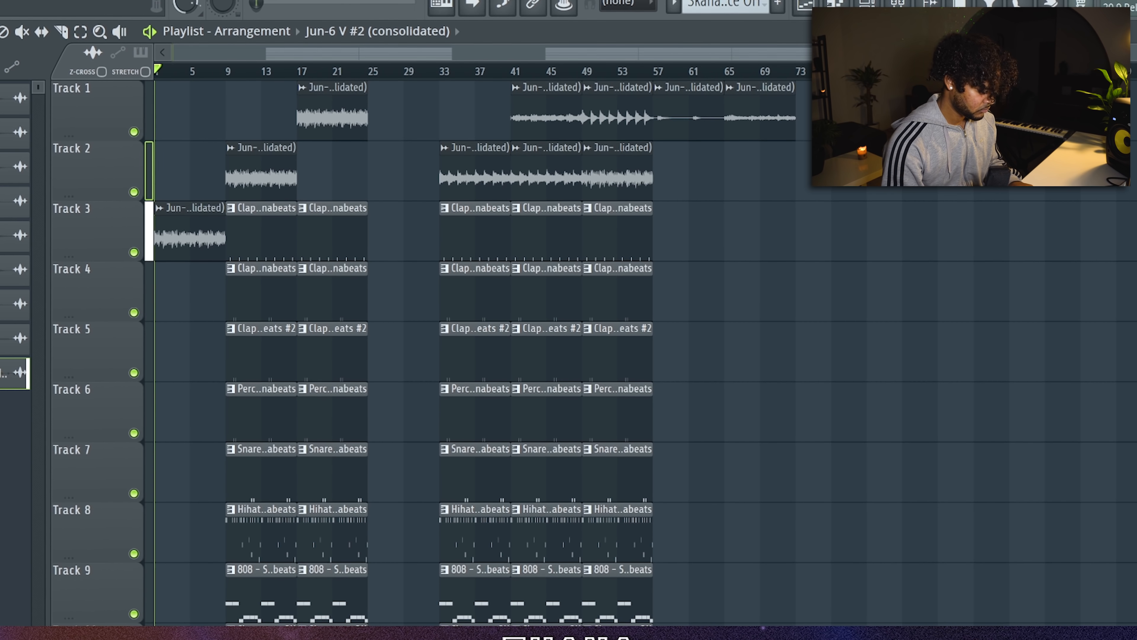
# Move the trailing Track 1 clips to bar 57 and the bar 33 melody, drum and 808 blocks to bar 25, leaving everything deselected.
pyautogui.moveTo(537, 109); pyautogui.dragTo(741, 112)
pyautogui.moveTo(602, 114); pyautogui.dragTo(705, 117)
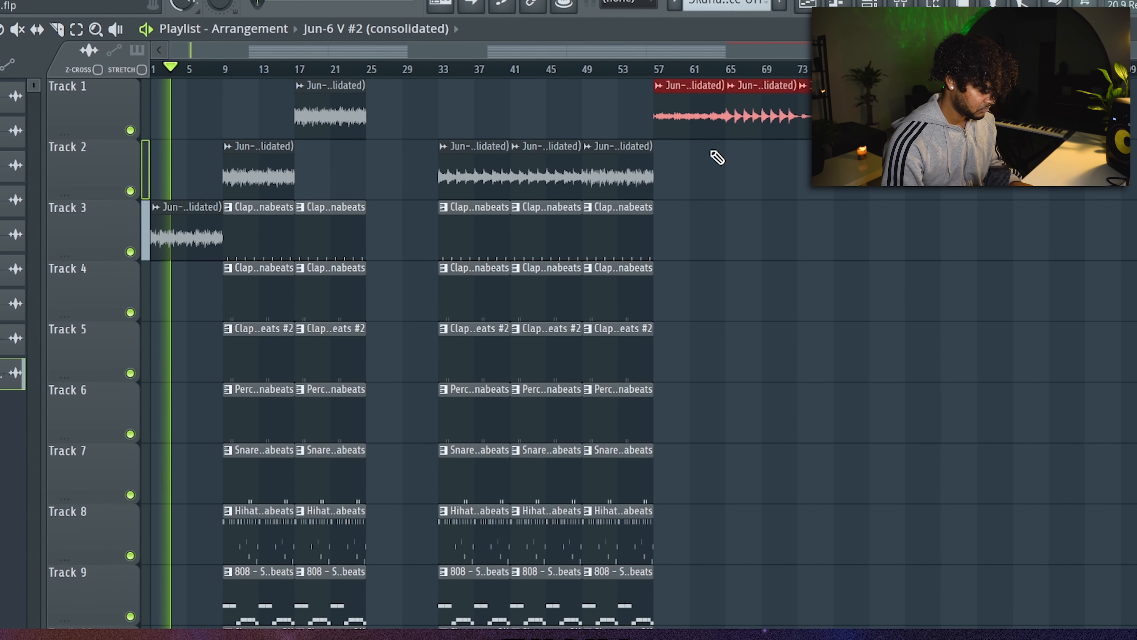
pyautogui.scroll(1, 718, 158)
pyautogui.moveTo(508, 158); pyautogui.dragTo(560, 633)
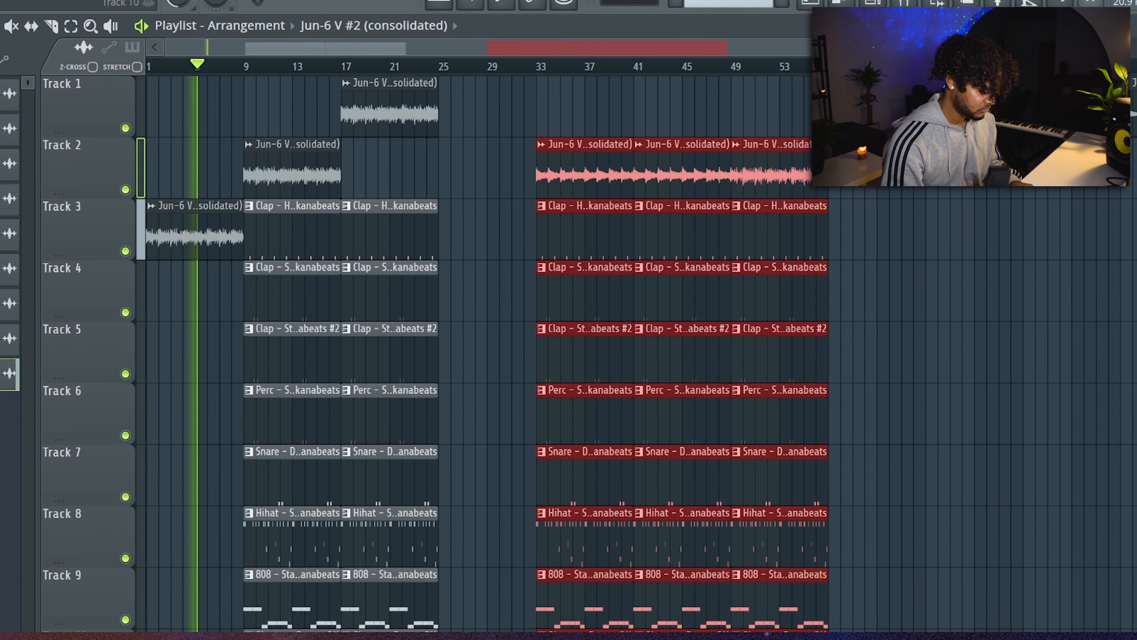
pyautogui.moveTo(582, 172); pyautogui.dragTo(509, 172)
pyautogui.moveTo(698, 631); pyautogui.dragTo(673, 631)
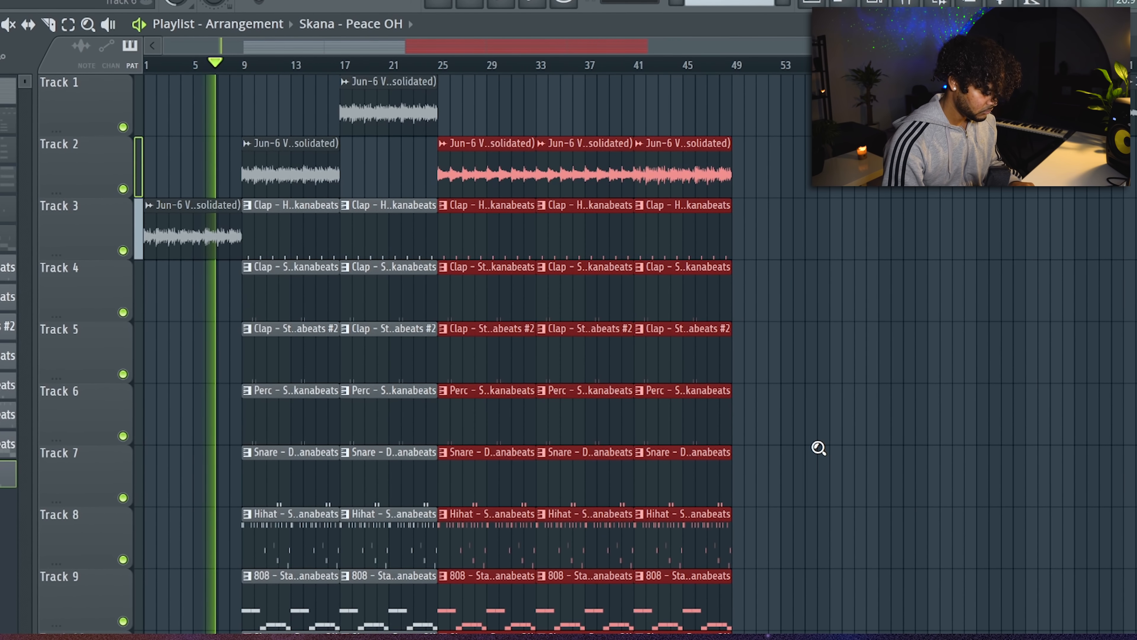
pyautogui.scroll(-1, 818, 448)
pyautogui.keyDown('ctrl'); pyautogui.click(826, 411); pyautogui.keyUp('ctrl')
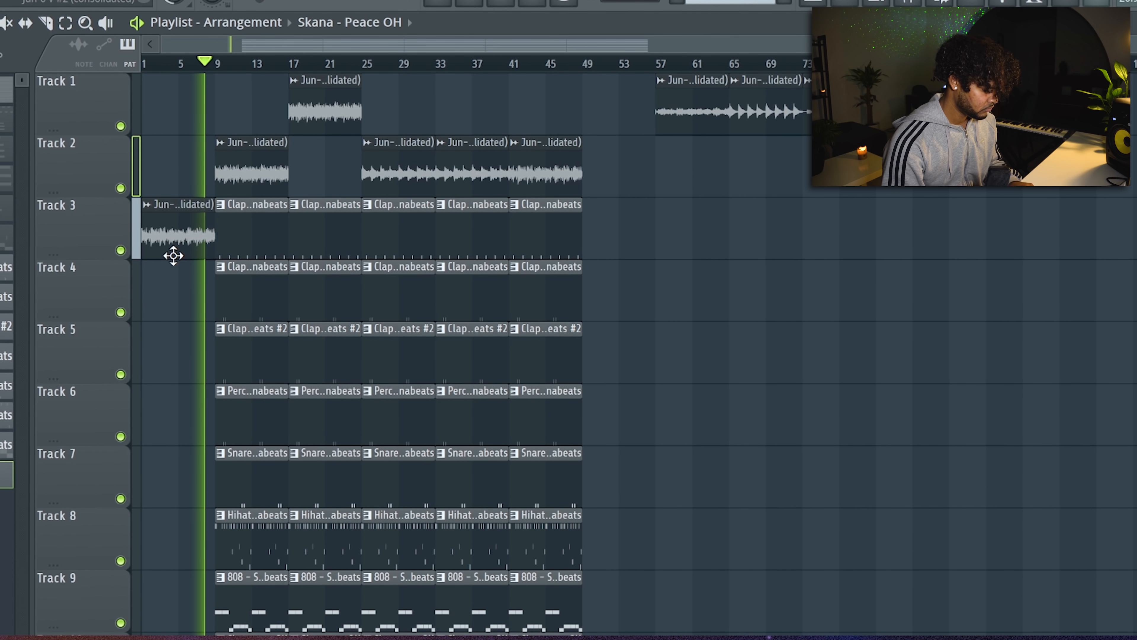